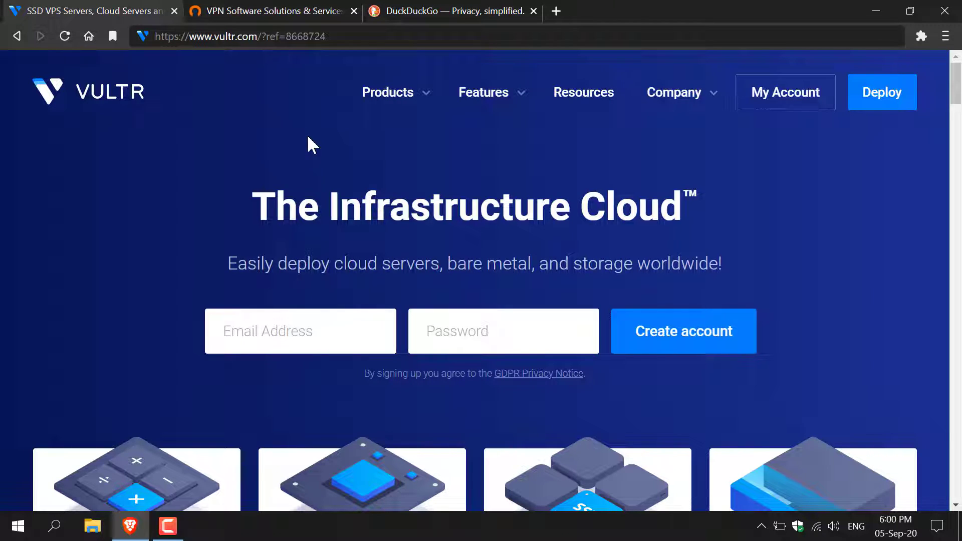
# - Reload the Vultr homepage at plain vultr.com, dropping the referral parameter
pyautogui.click(365, 36)
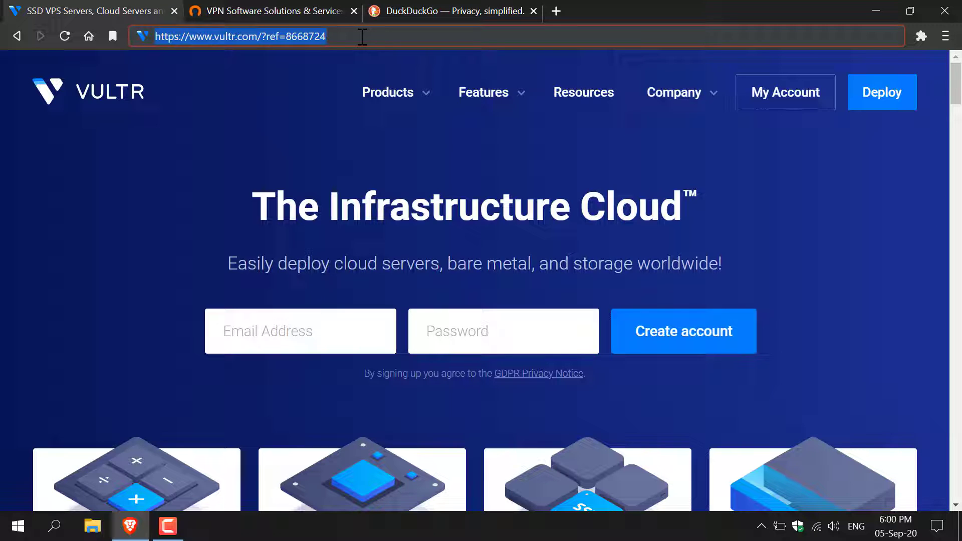
pyautogui.press('Return')
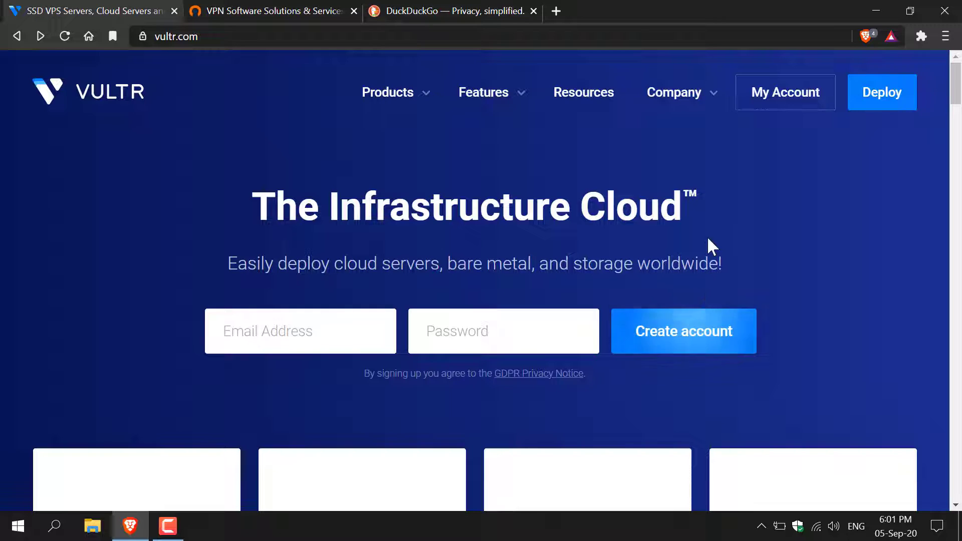
# - Enter the account dashboard, check the Billing page, and return to the empty Products list
pyautogui.click(774, 103)
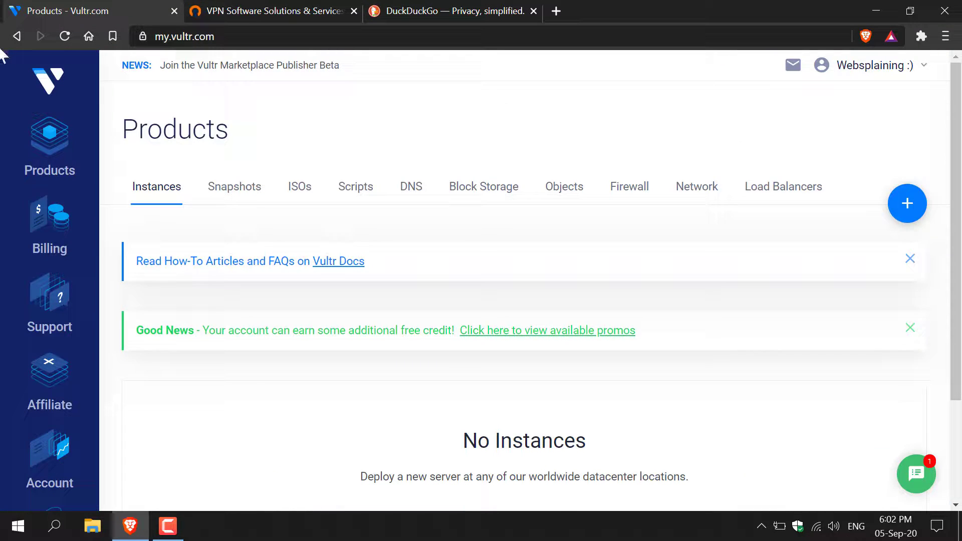
pyautogui.click(40, 226)
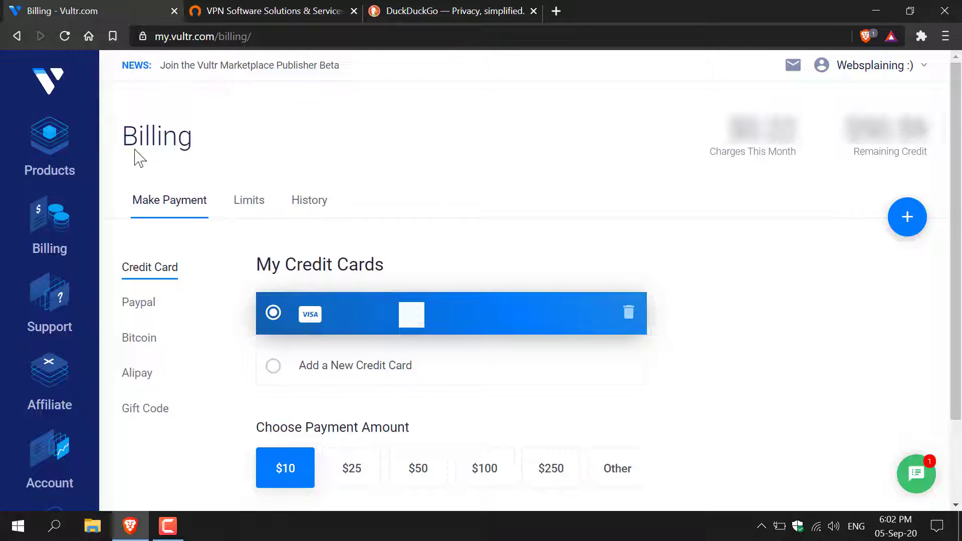
pyautogui.click(56, 173)
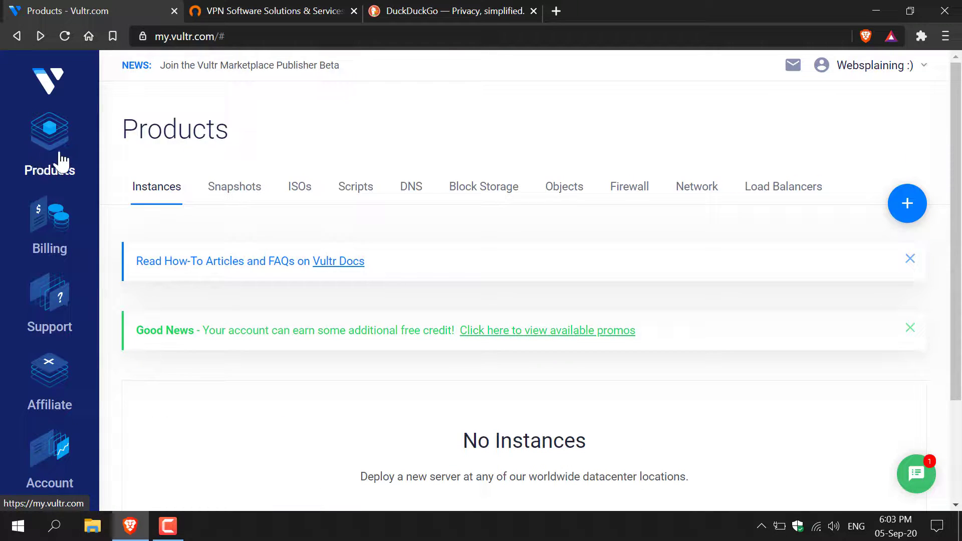
# - Start a new server deployment and pick Seoul, South Korea from the Asia locations
pyautogui.click(908, 215)
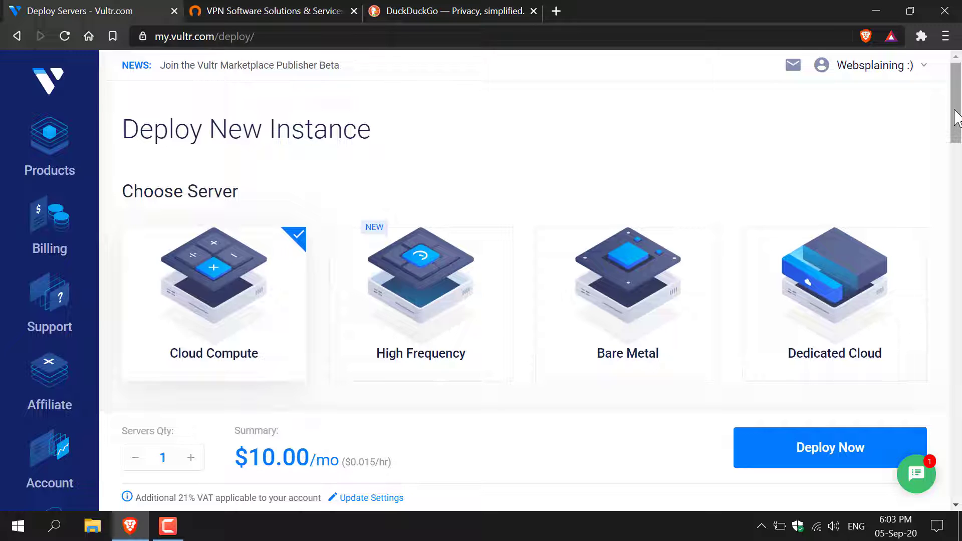
pyautogui.moveTo(956, 118); pyautogui.dragTo(958, 180)
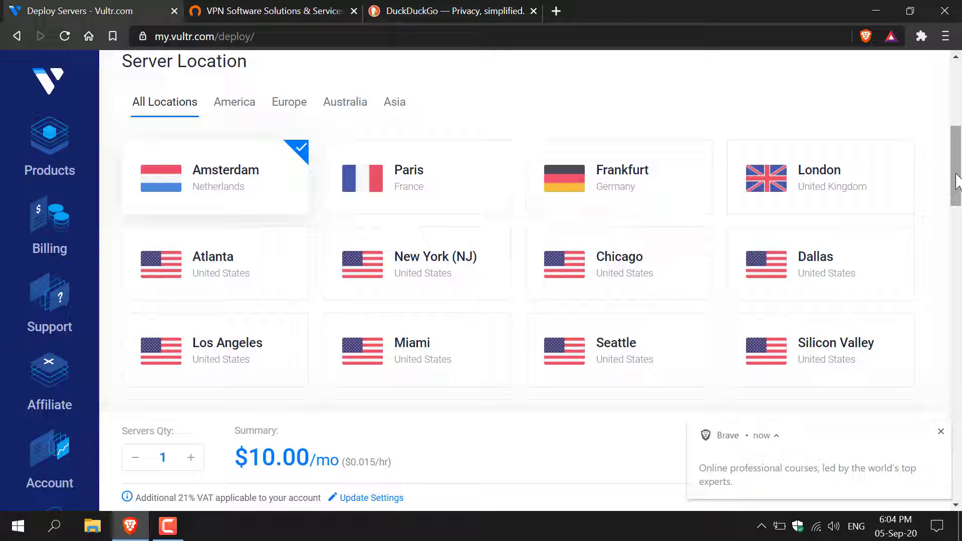
pyautogui.click(396, 104)
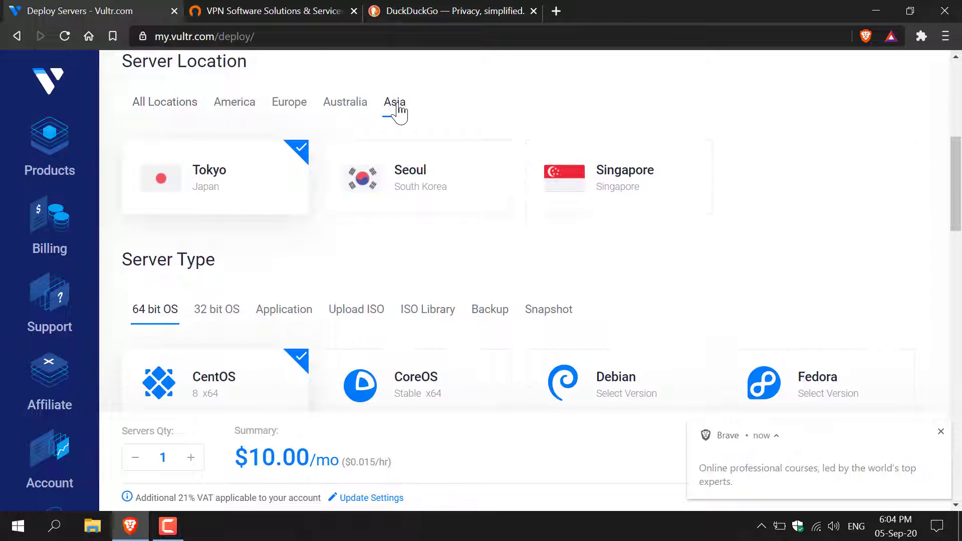
pyautogui.click(453, 189)
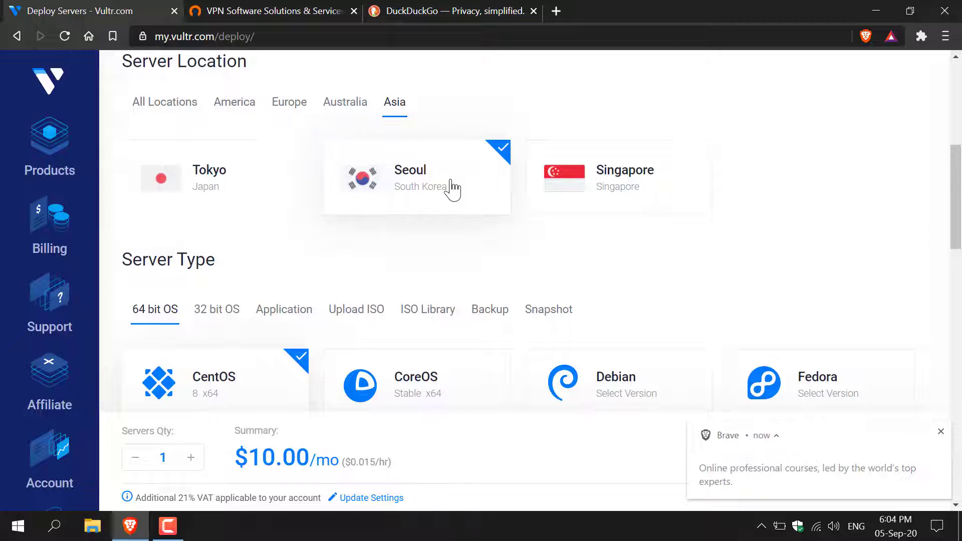
pyautogui.click(942, 432)
pyautogui.moveTo(956, 218); pyautogui.dragTo(960, 260)
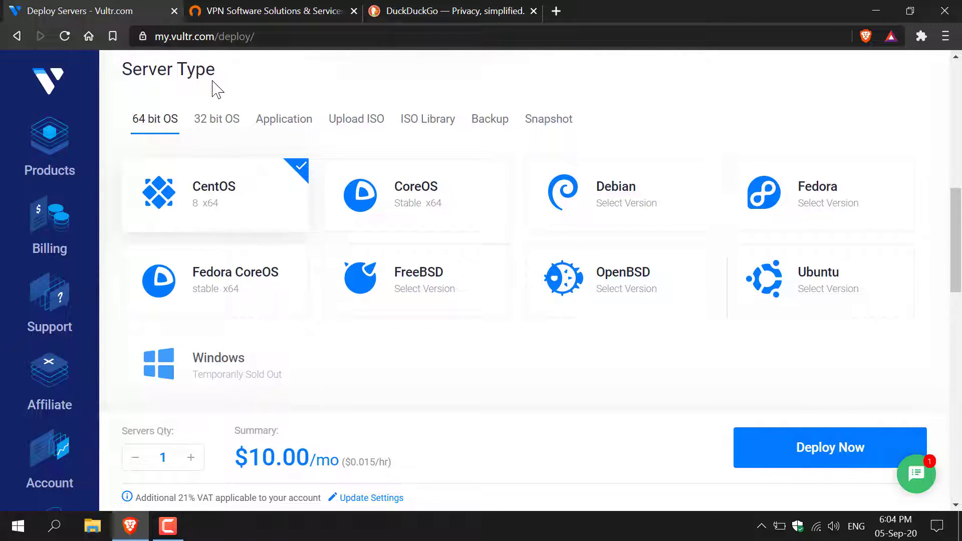
# - Choose the Pritunl one-click application as the server type, bringing the total to $10.00/mo
pyautogui.click(298, 130)
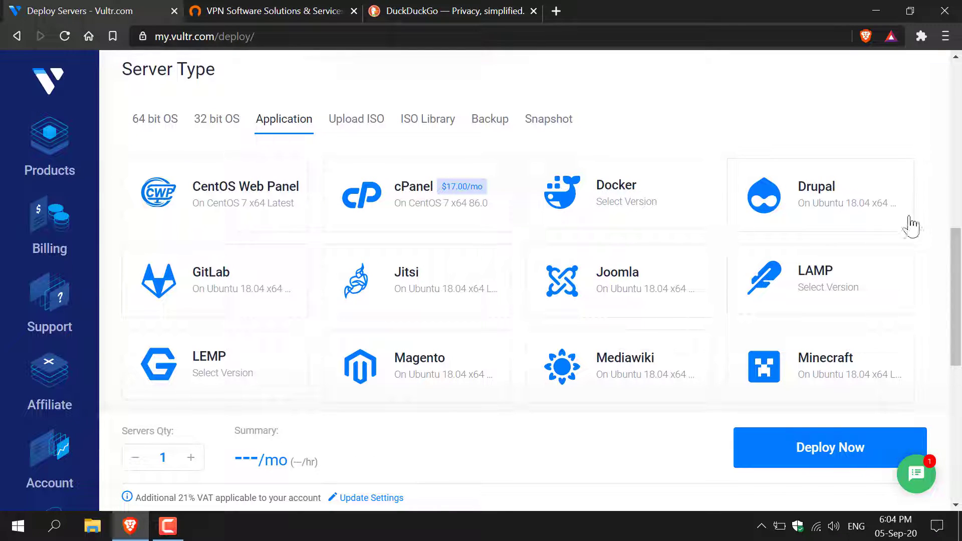
pyautogui.moveTo(958, 266); pyautogui.dragTo(960, 340)
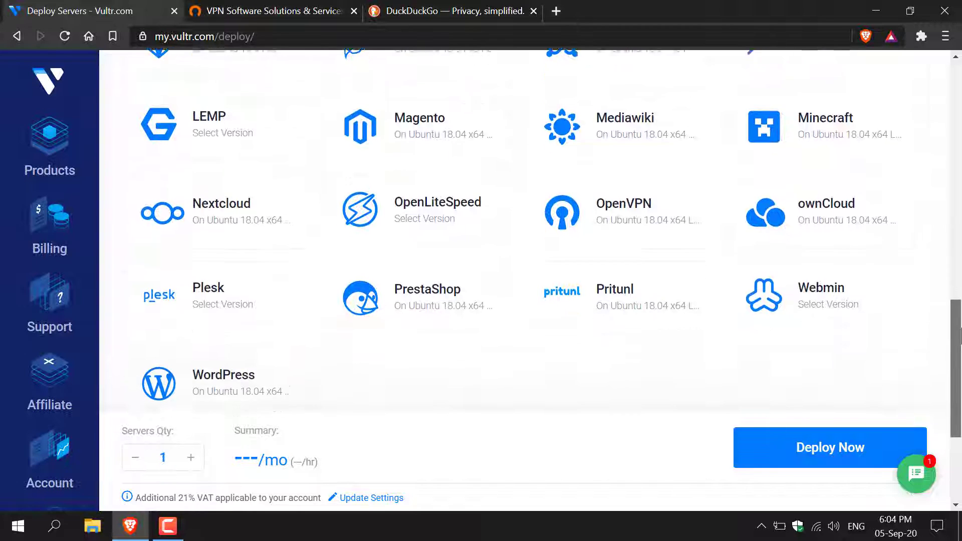
pyautogui.click(642, 308)
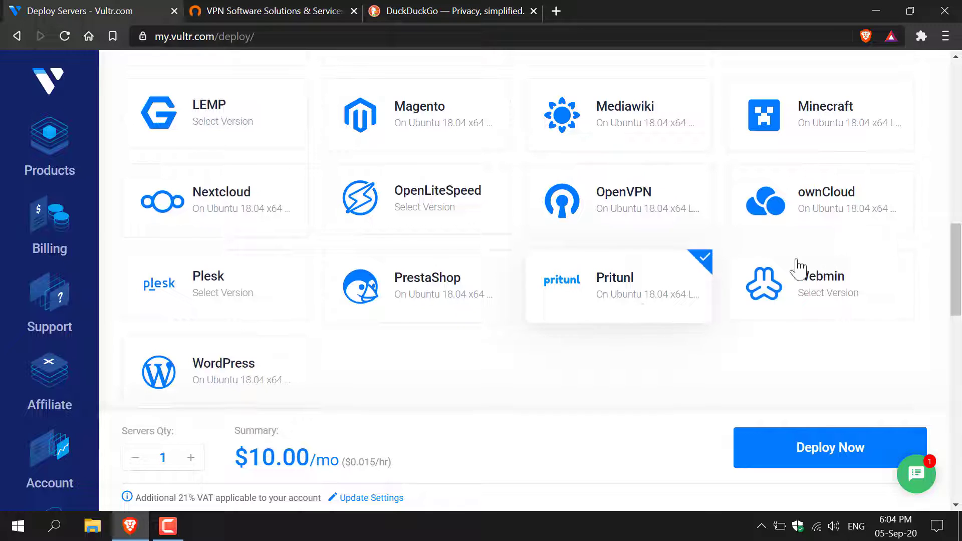
pyautogui.moveTo(960, 256); pyautogui.dragTo(961, 330)
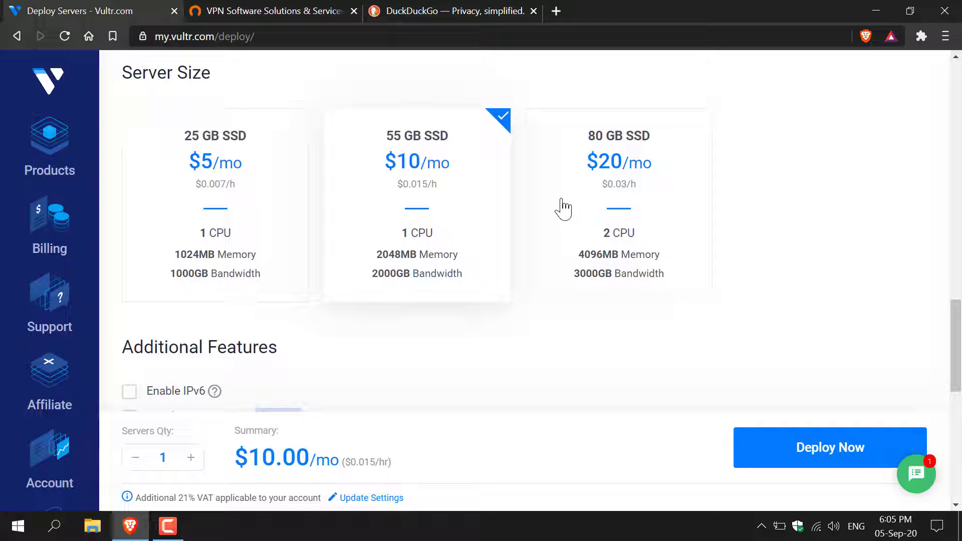
# - Switch to the 25 GB SSD plan with 1 CPU and 1024MB at $5.00/mo
pyautogui.click(242, 201)
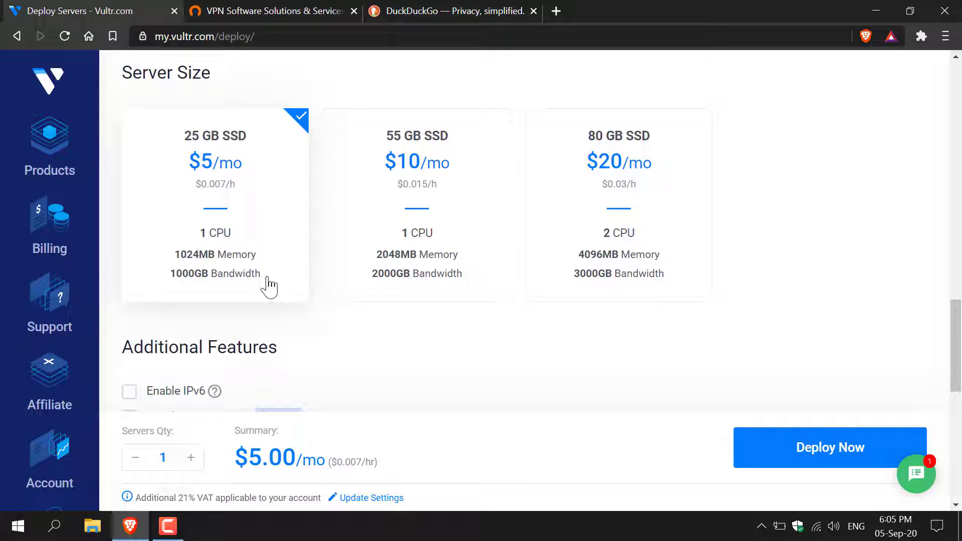
pyautogui.moveTo(956, 323); pyautogui.dragTo(960, 364)
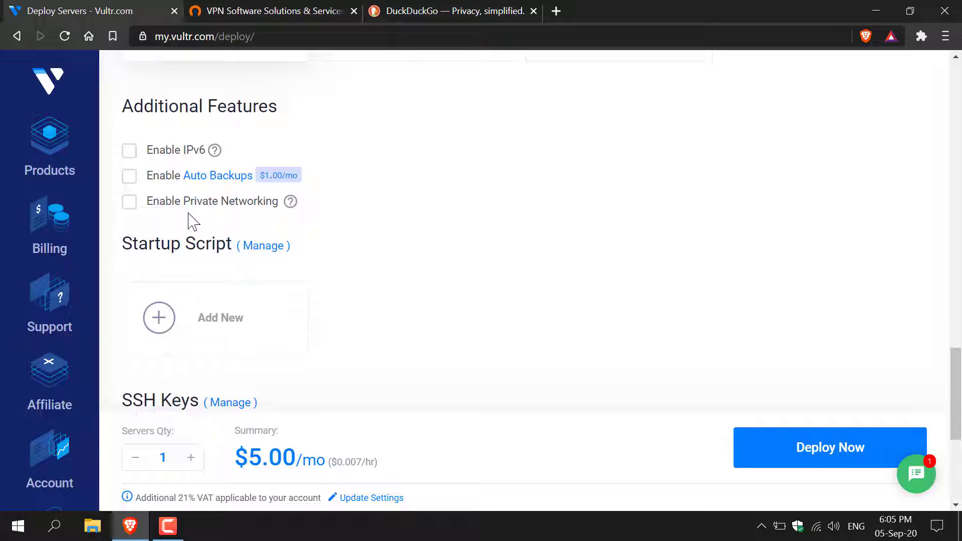
pyautogui.moveTo(959, 376); pyautogui.dragTo(959, 407)
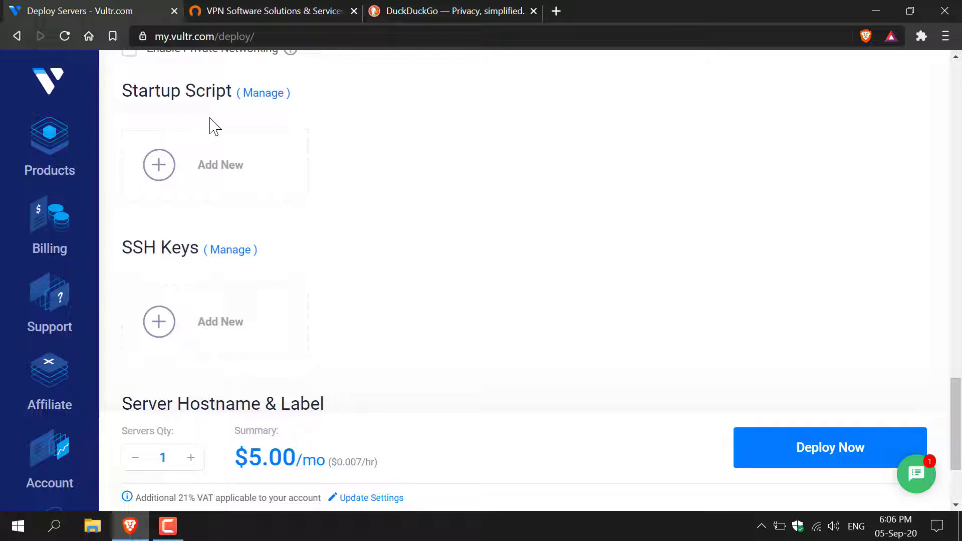
# - Set the hostname to Pritunl_VPN_South_Korea and deploy the server
pyautogui.moveTo(960, 408); pyautogui.dragTo(960, 437)
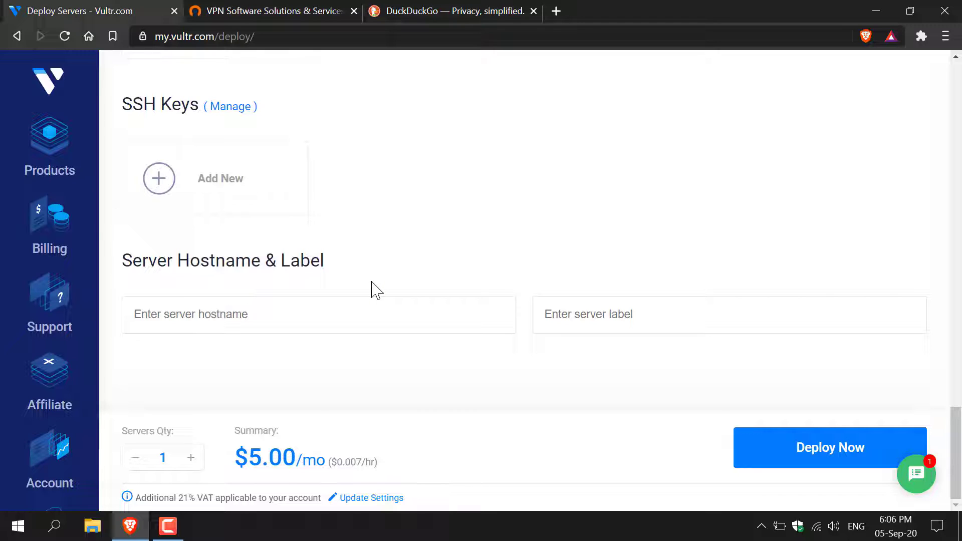
pyautogui.click(300, 324)
pyautogui.write('Pr')
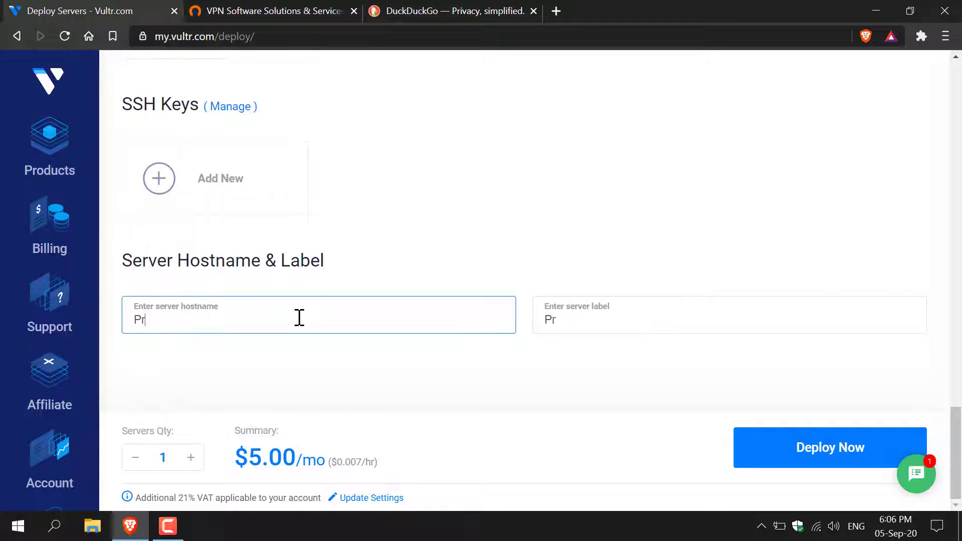
pyautogui.write('itunl_VPN')
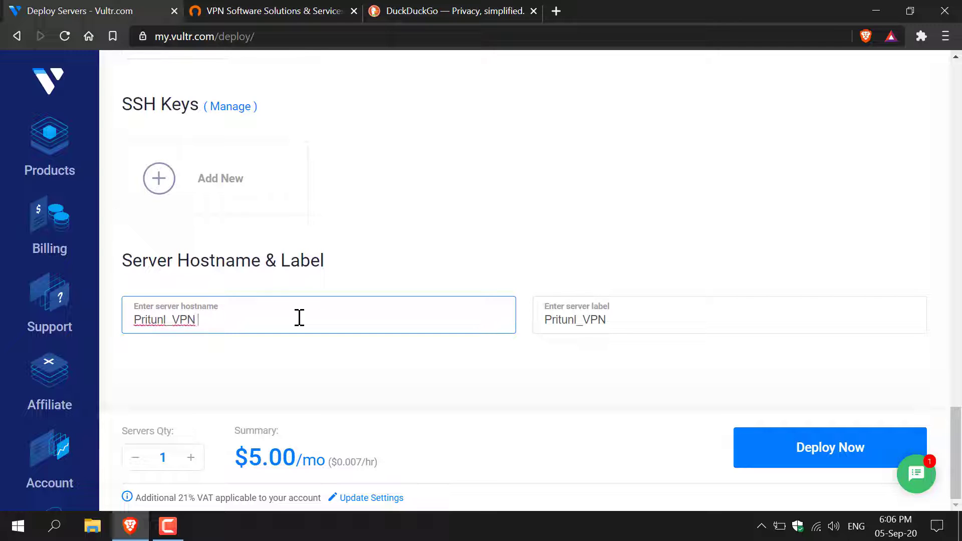
pyautogui.write('_South_Korea')
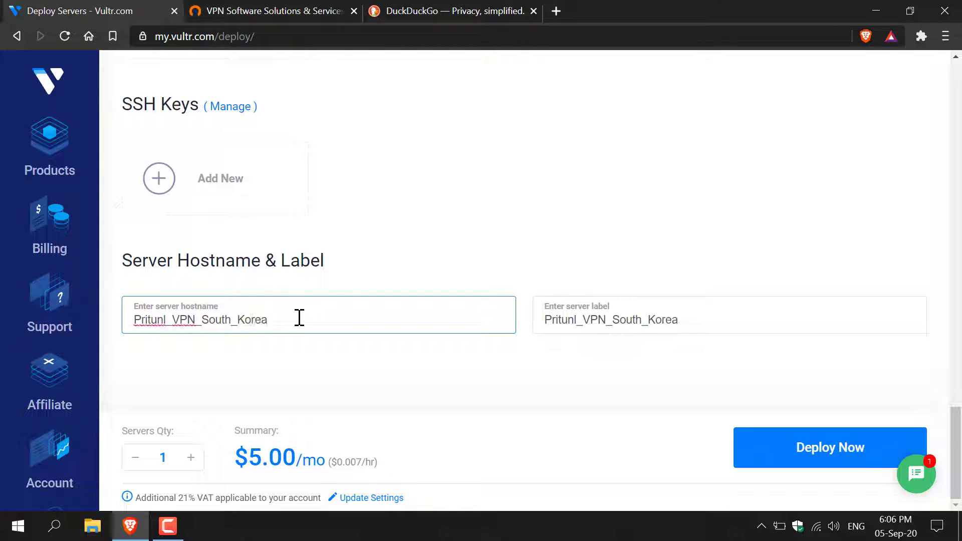
pyautogui.click(788, 467)
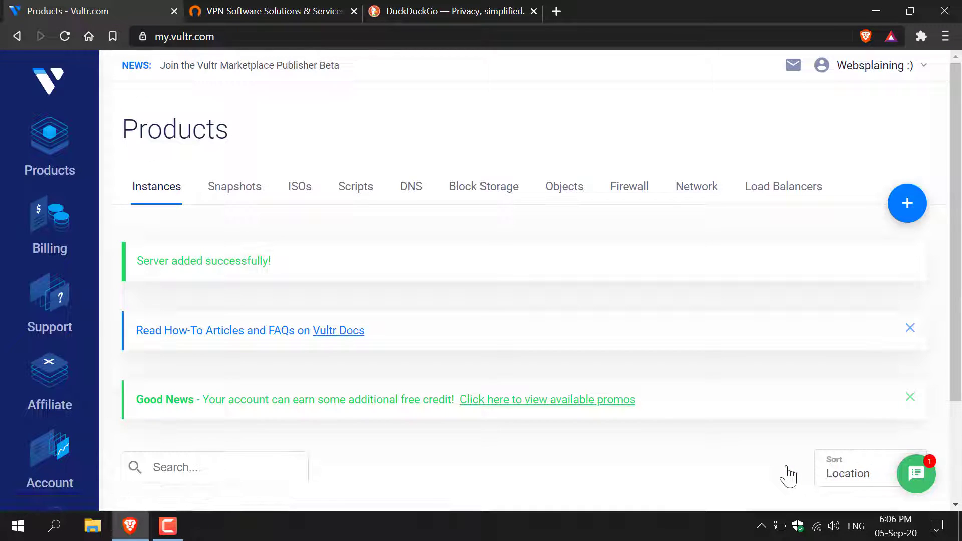
# - Open the Pritunl_VPN_South_Korea server's overview from the Products list
pyautogui.scroll(-3, 787, 476)
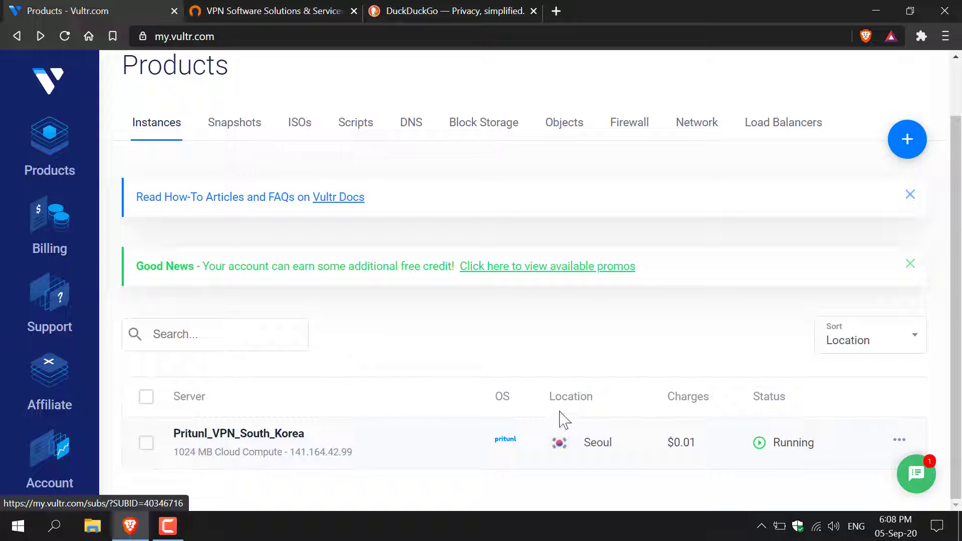
pyautogui.click(300, 440)
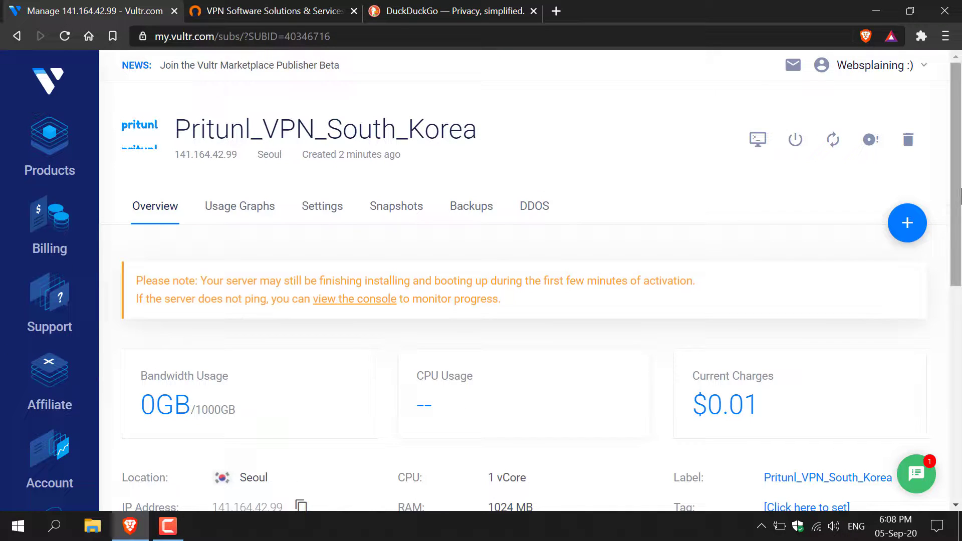
# - Reveal the root password and copy the Pritunl admin password from Application Information
pyautogui.moveTo(960, 198); pyautogui.dragTo(960, 295)
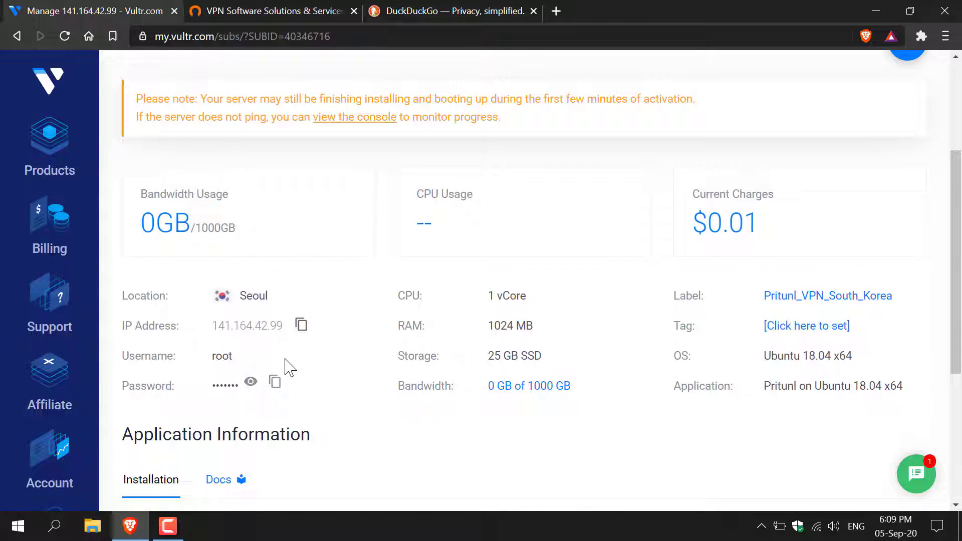
pyautogui.click(251, 382)
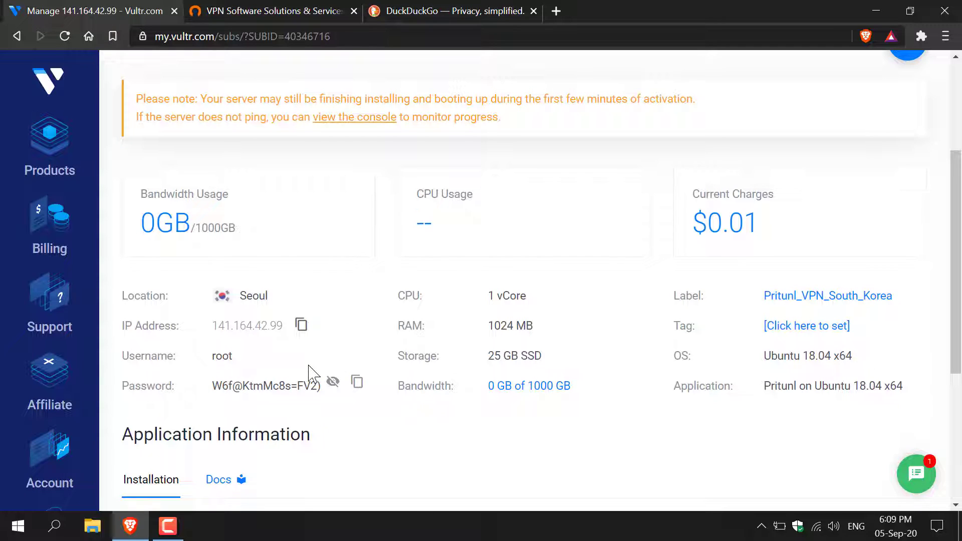
pyautogui.moveTo(957, 256); pyautogui.dragTo(961, 380)
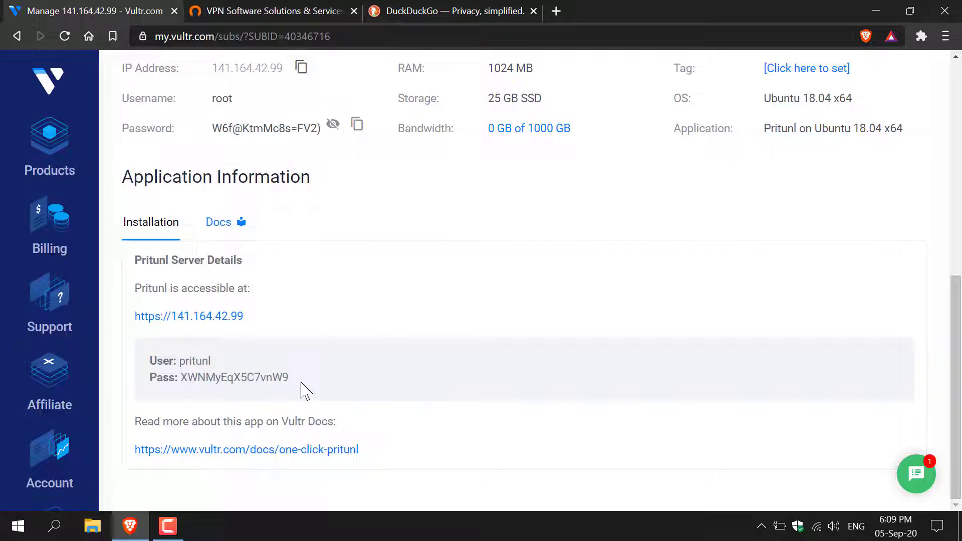
pyautogui.moveTo(303, 387); pyautogui.dragTo(181, 380)
pyautogui.rightClick(196, 380)
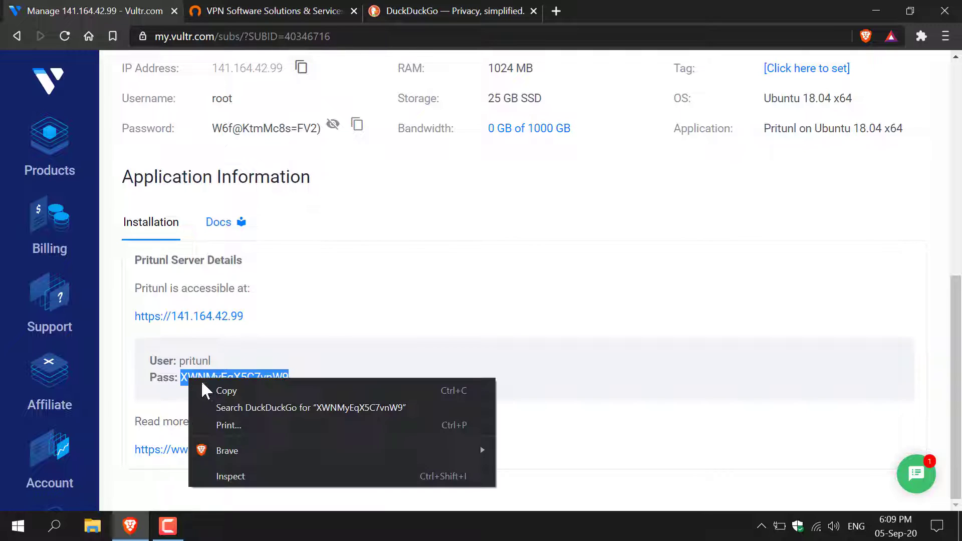
pyautogui.click(212, 386)
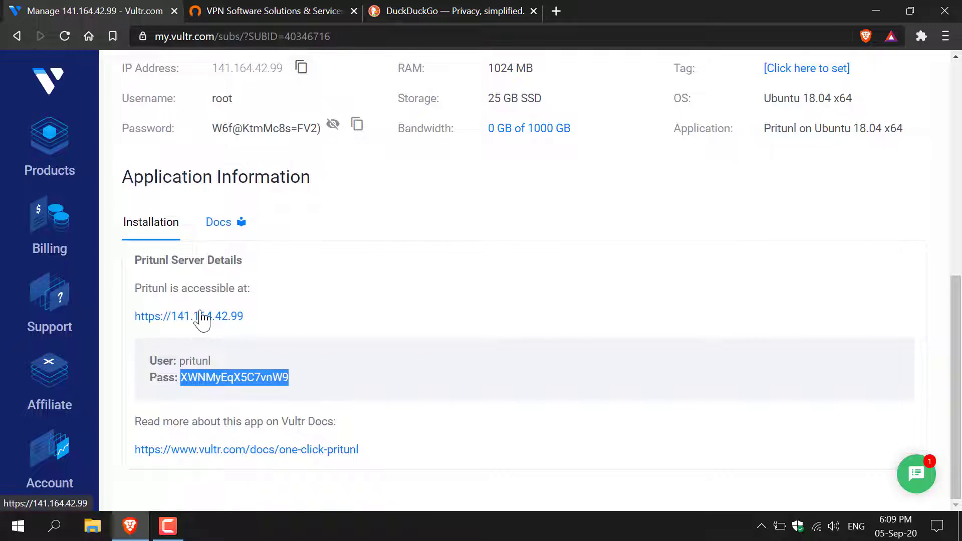
pyautogui.click(202, 317)
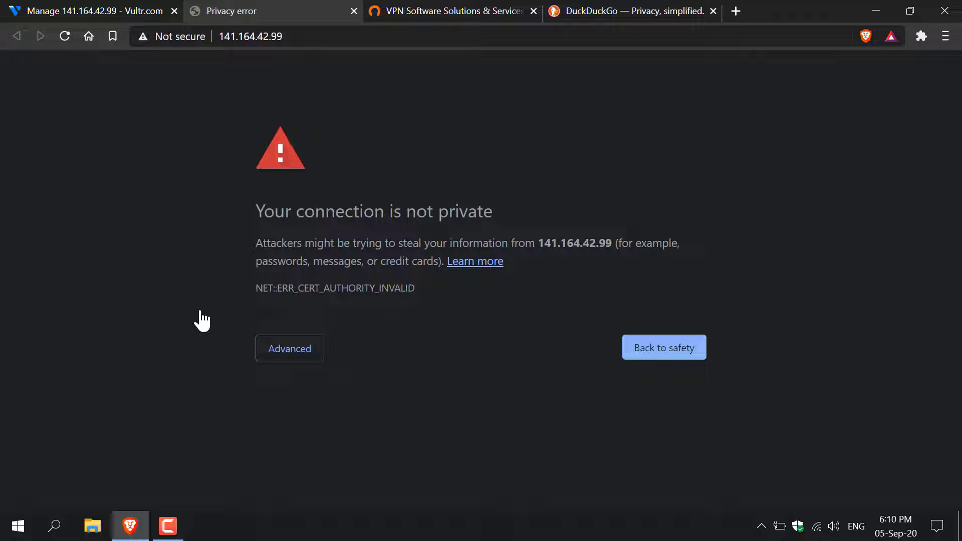
pyautogui.click(281, 352)
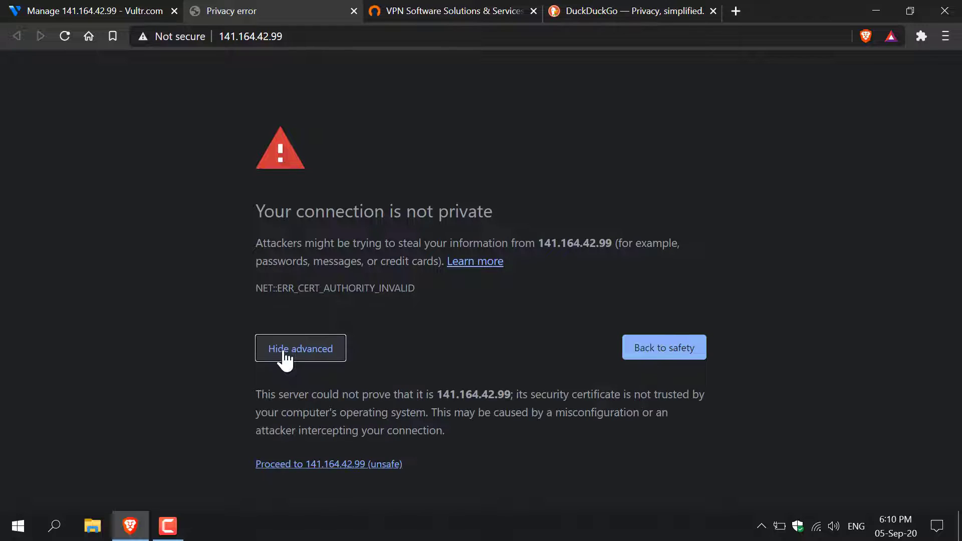
pyautogui.click(344, 465)
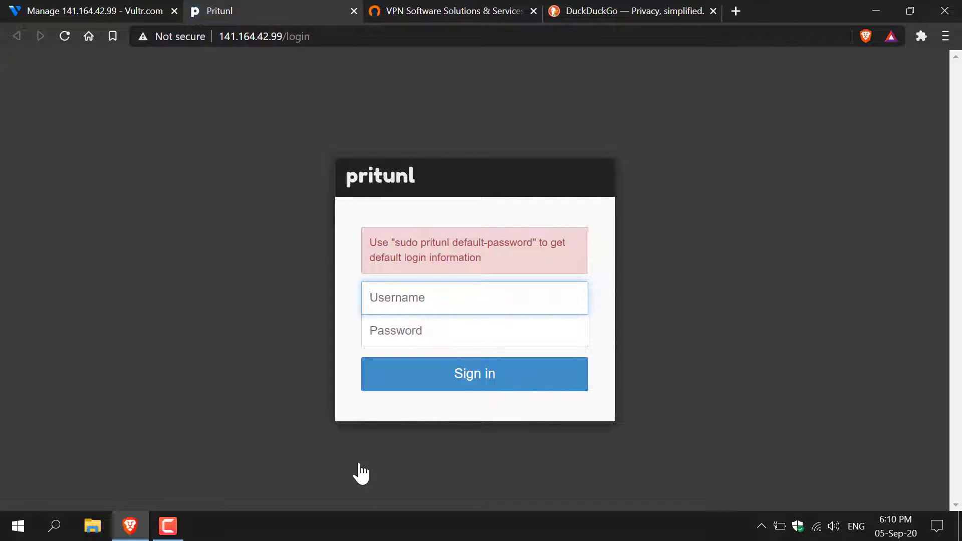
# - Sign in to Pritunl with the default username and the pasted admin password
pyautogui.write('pritunl')
pyautogui.click(430, 333)
pyautogui.hotkey('ctrl', 'v')
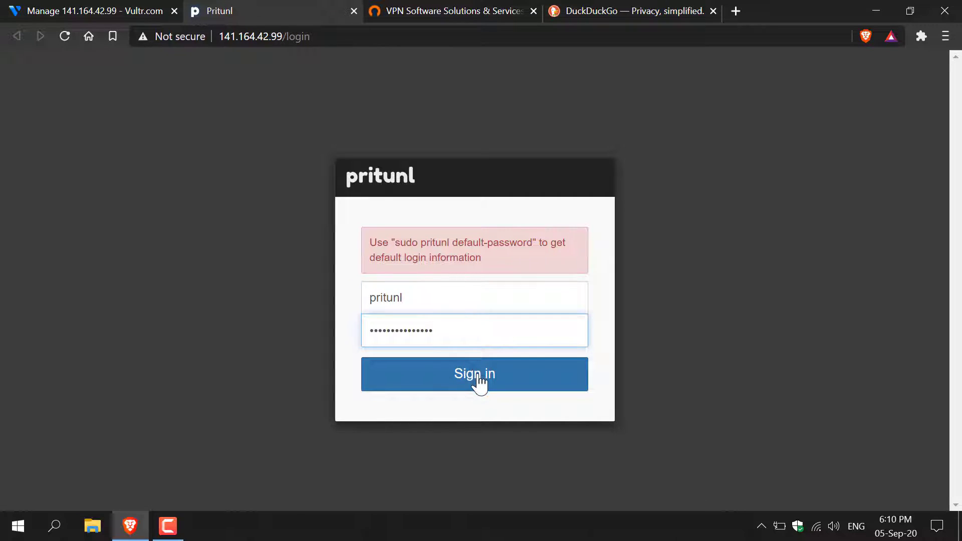
pyautogui.click(478, 377)
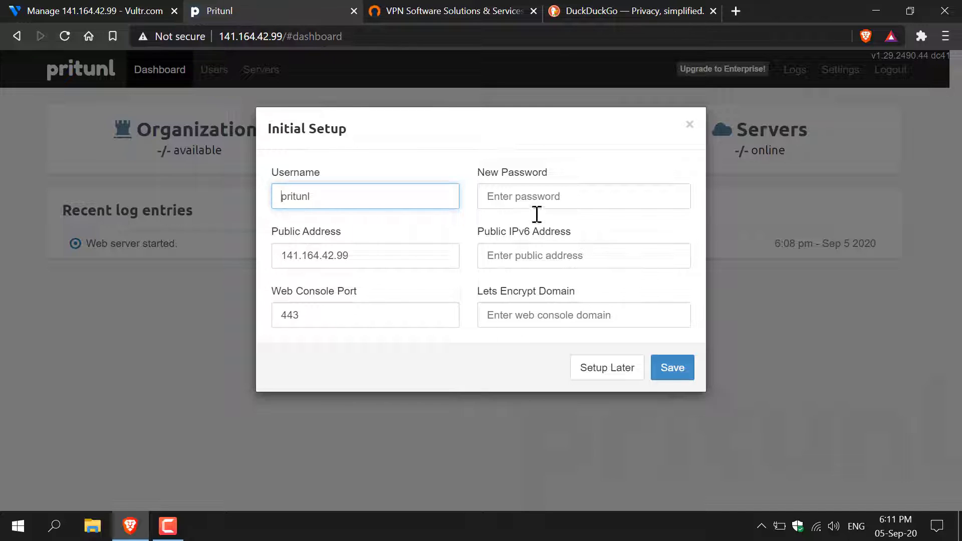
# - Save Pritunl's Initial Setup with a new admin password
pyautogui.click(544, 197)
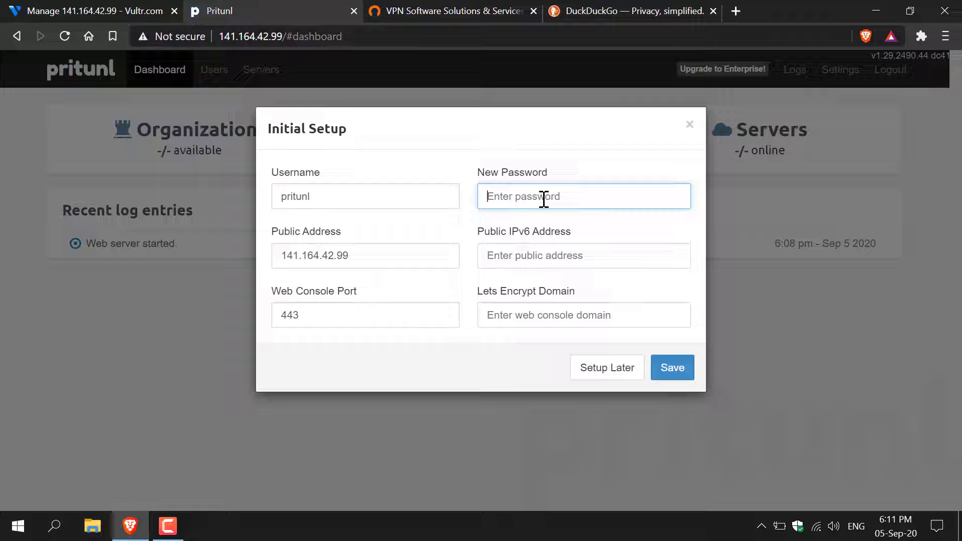
pyautogui.write('•••••••••••')
pyautogui.press('Return')
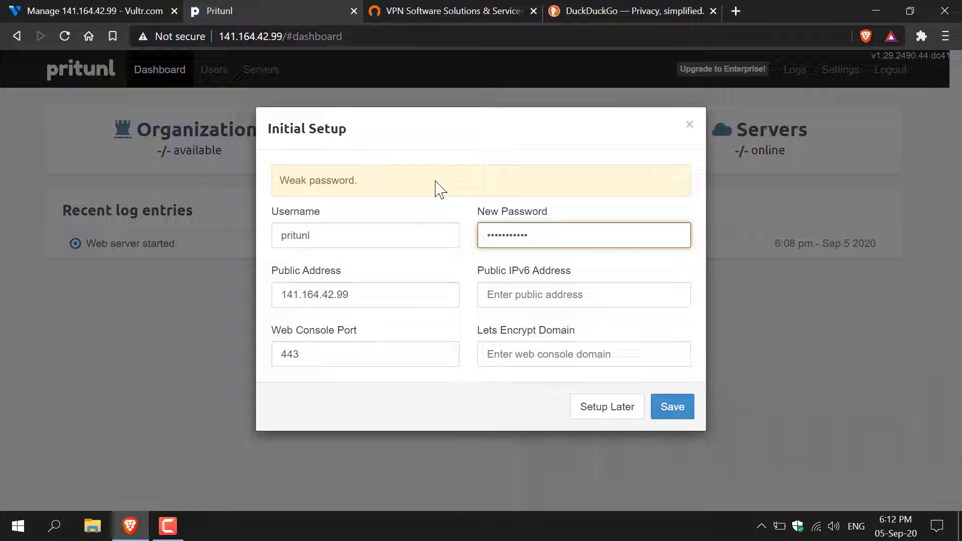
pyautogui.click(674, 408)
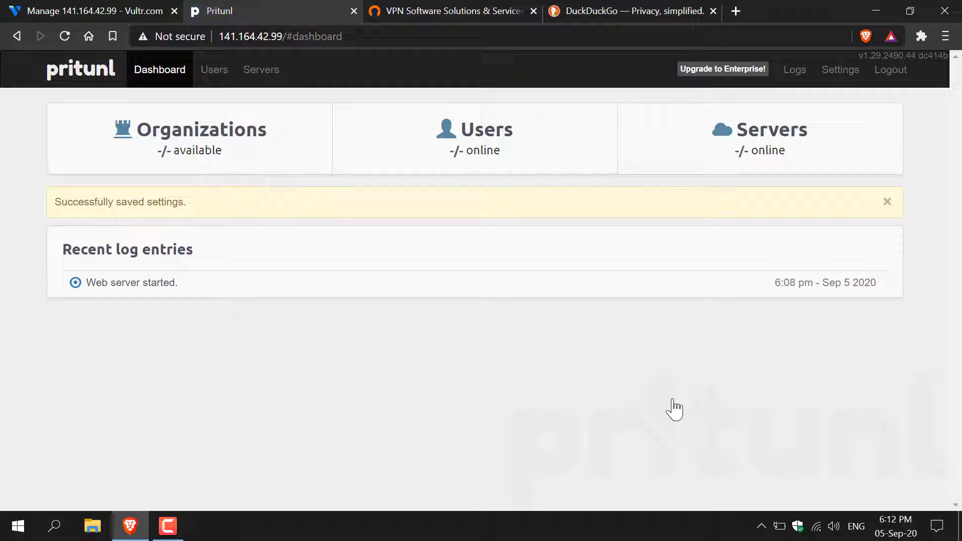
# - Log out, then sign back in with the admin username and the new password
pyautogui.click(886, 79)
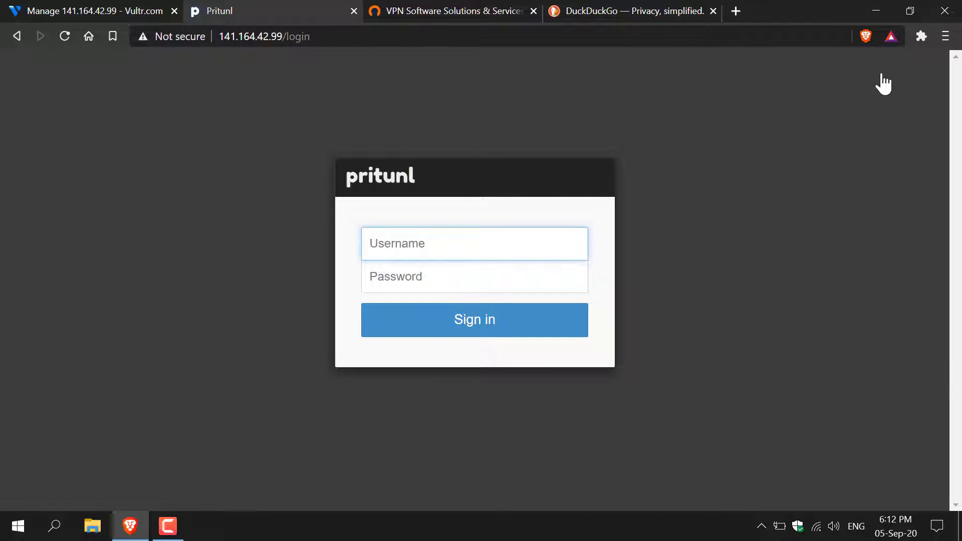
pyautogui.write('p')
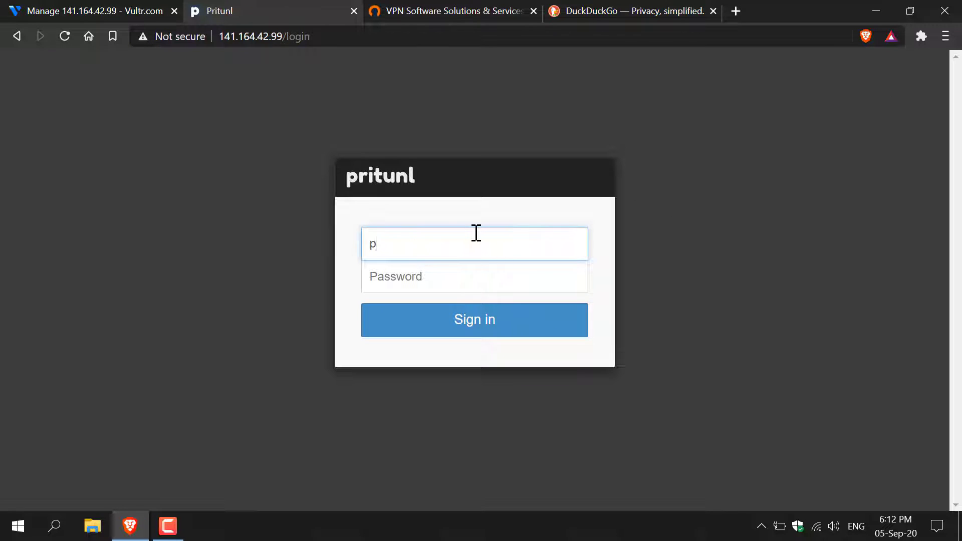
pyautogui.write('ritunl')
pyautogui.click(470, 287)
pyautogui.write('xxxxxxxxxxx')
pyautogui.click(478, 319)
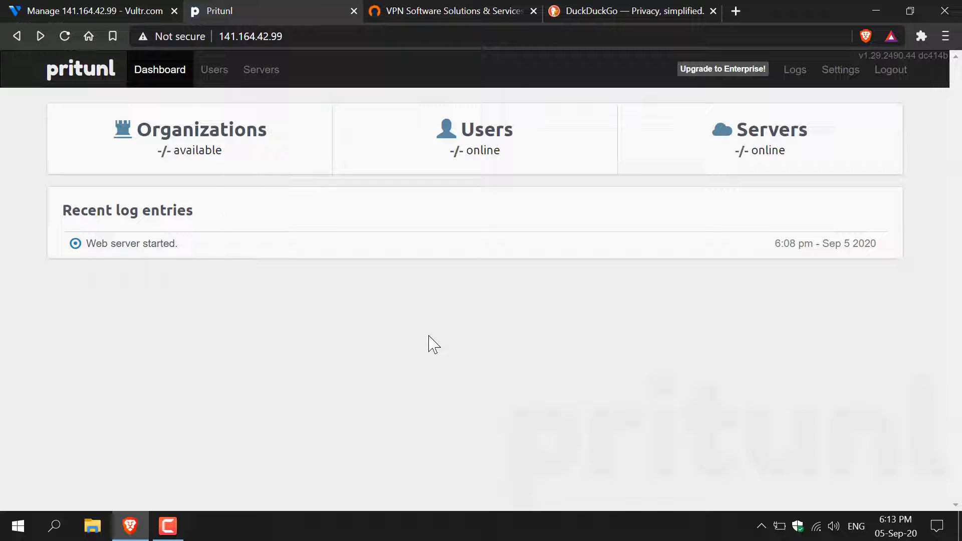
# - Add an organization named 'websplaining' on the Users page
pyautogui.click(208, 70)
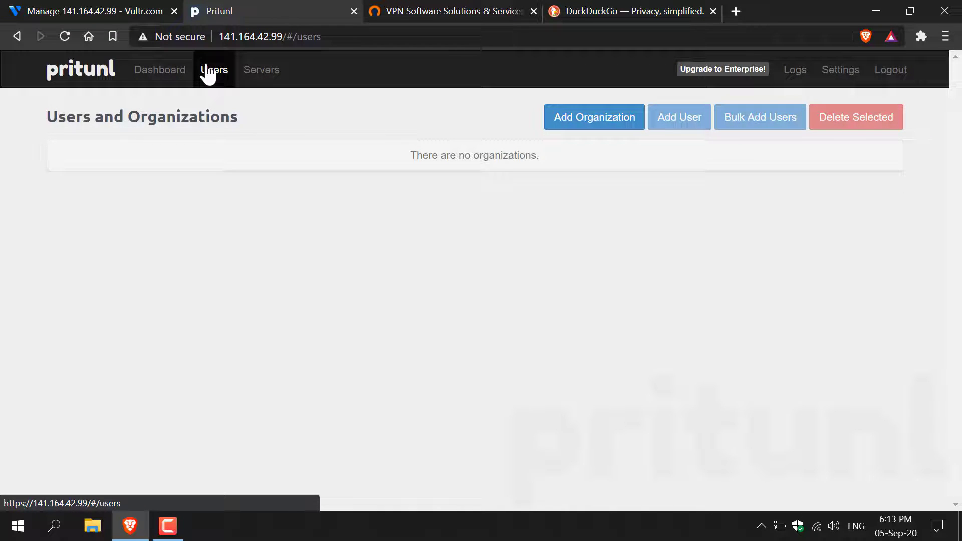
pyautogui.click(594, 118)
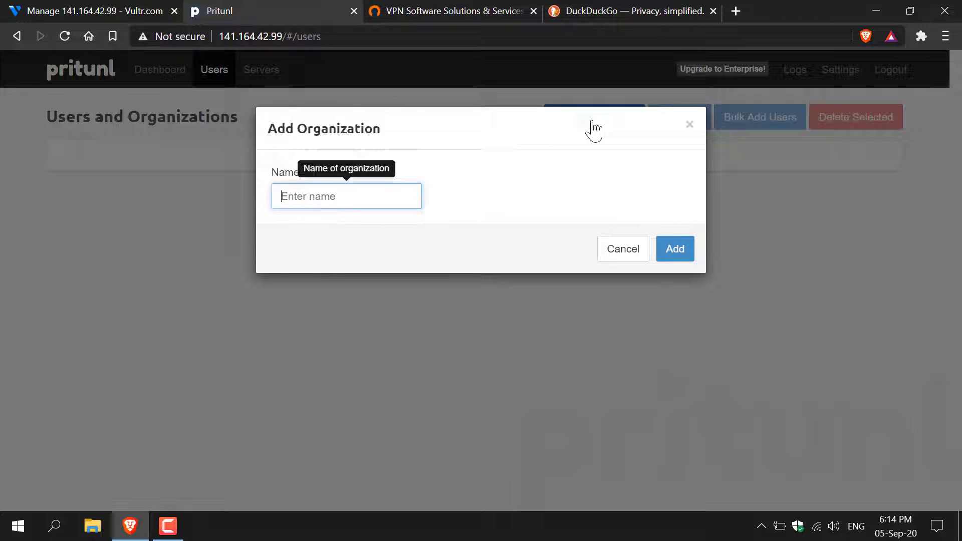
pyautogui.write('websplaining')
pyautogui.click(511, 207)
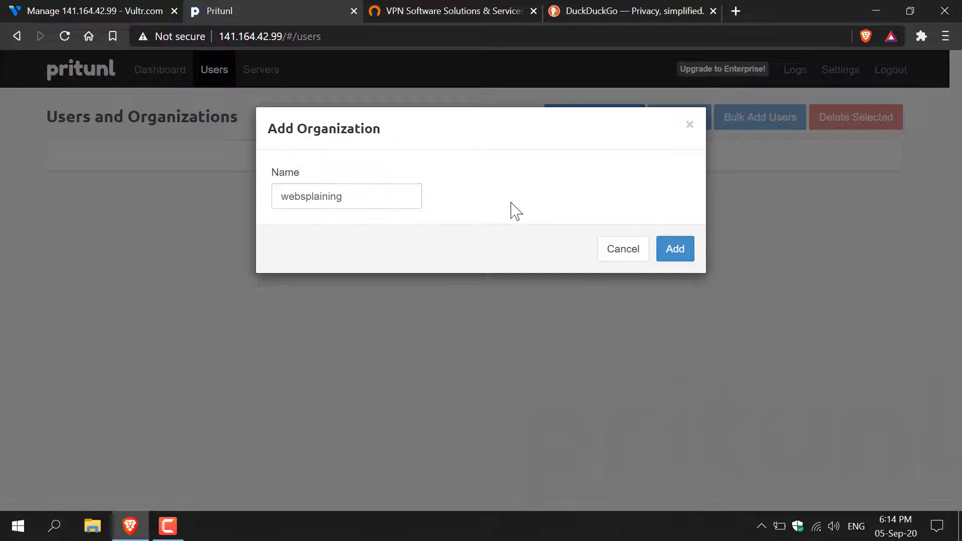
pyautogui.click(683, 251)
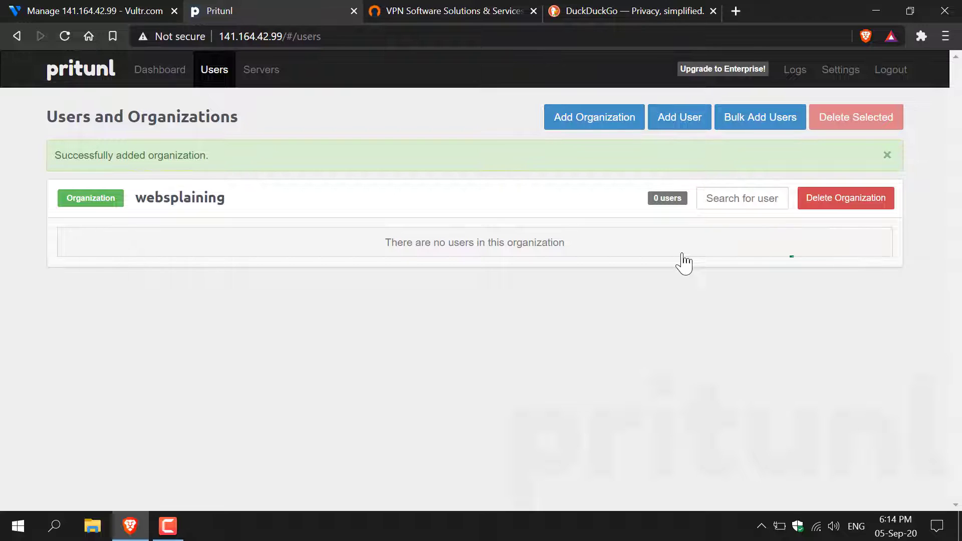
# - Add a new user with a PIN to the websplaining organization
pyautogui.click(685, 123)
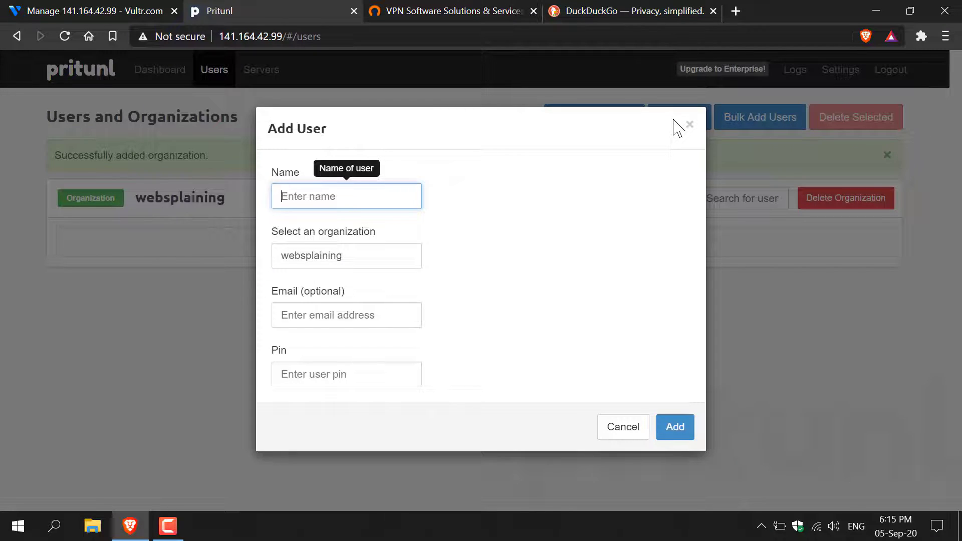
pyautogui.write('John')
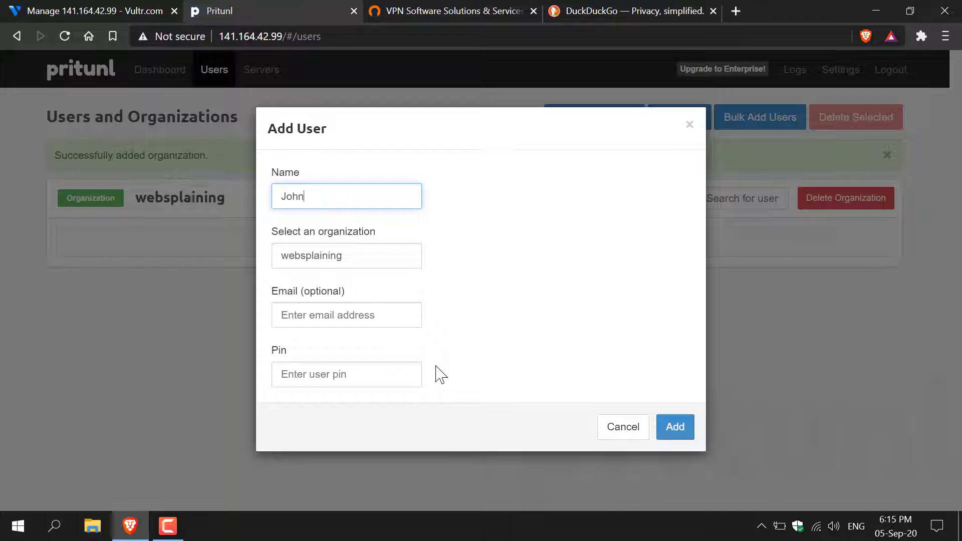
pyautogui.click(383, 374)
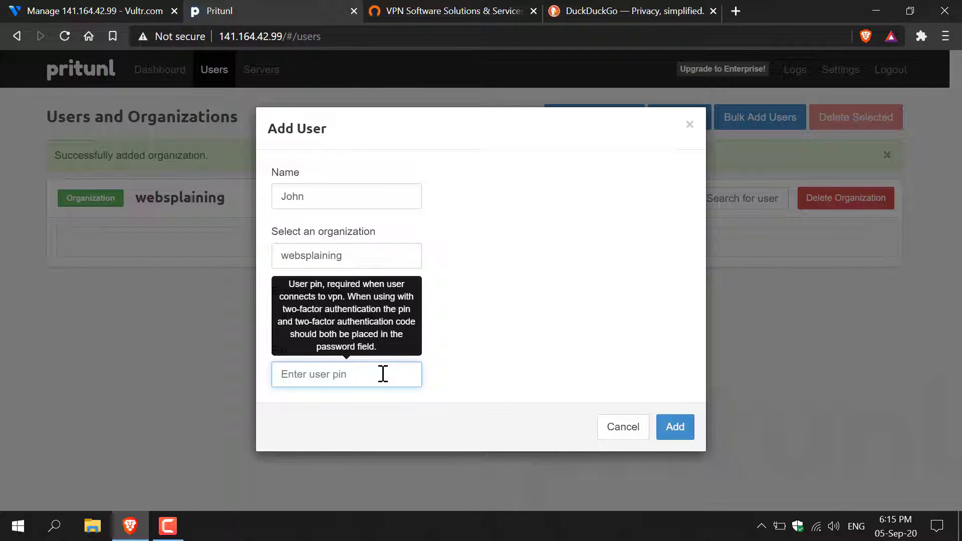
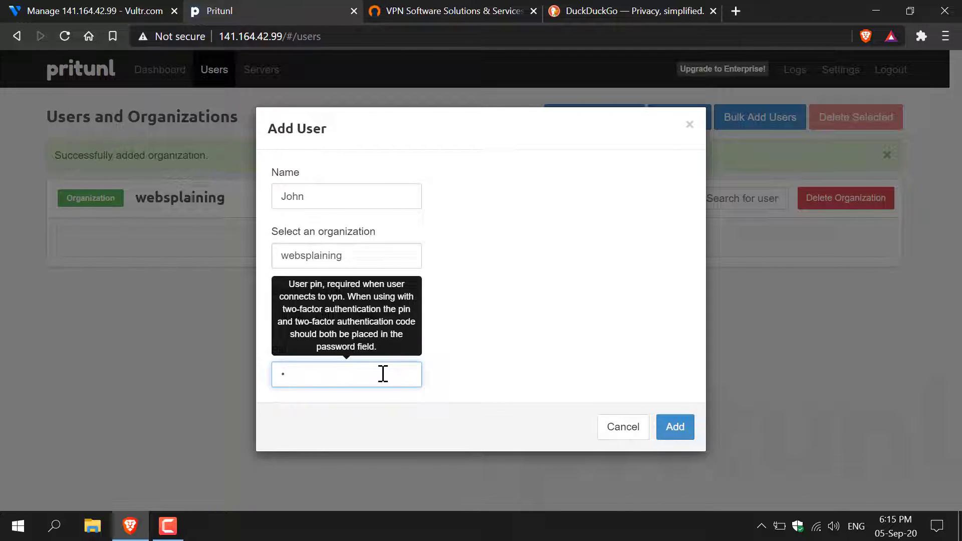
pyautogui.click(676, 435)
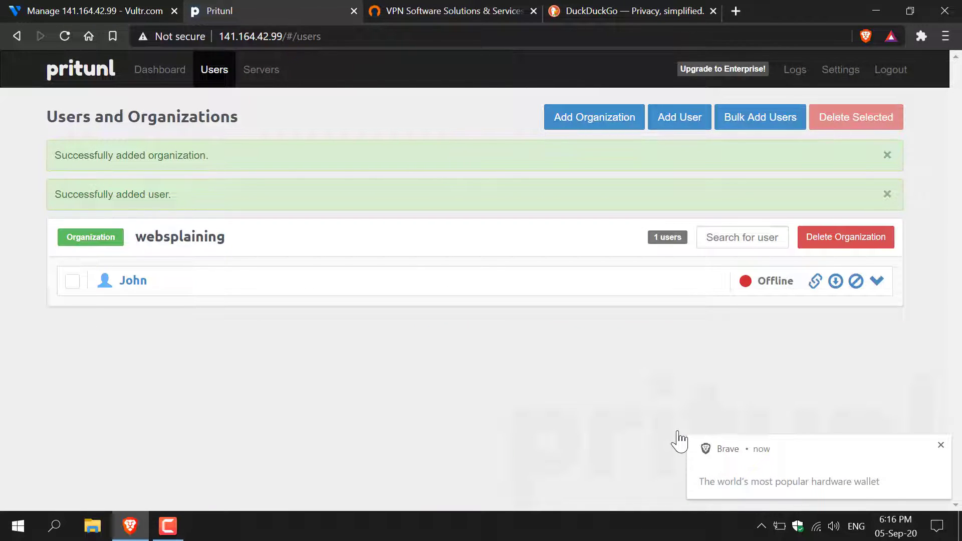
# - Dismiss the browser notification and start a new server named 'Korea' on the Servers page
pyautogui.click(940, 446)
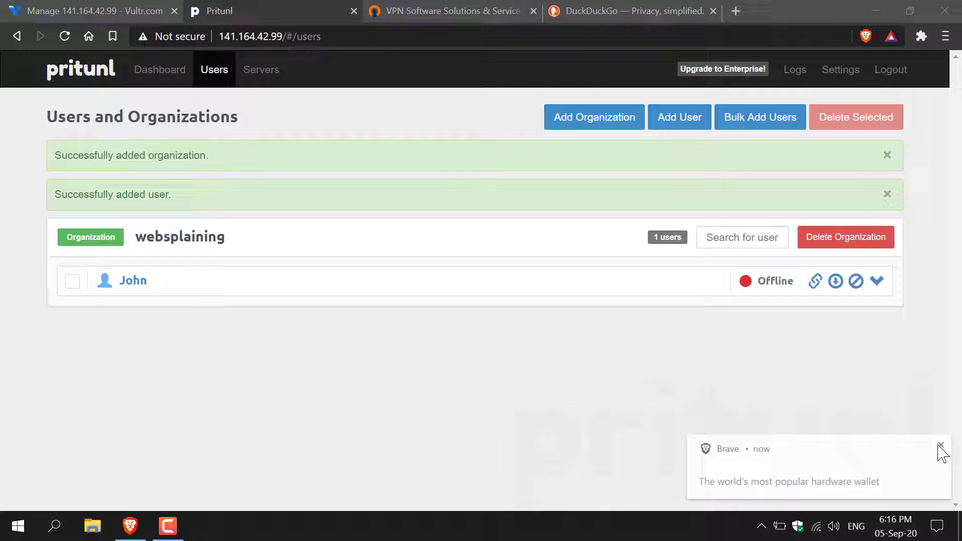
pyautogui.click(255, 74)
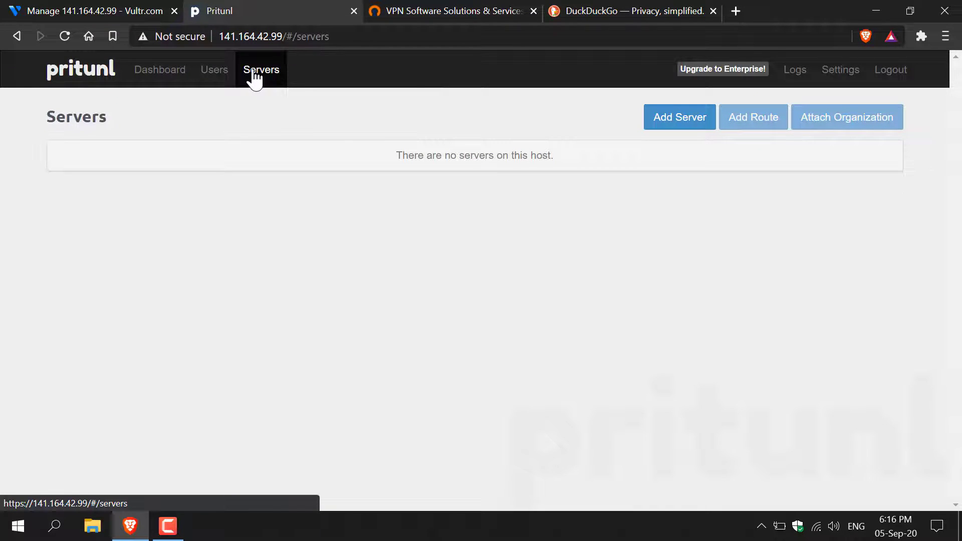
pyautogui.click(663, 124)
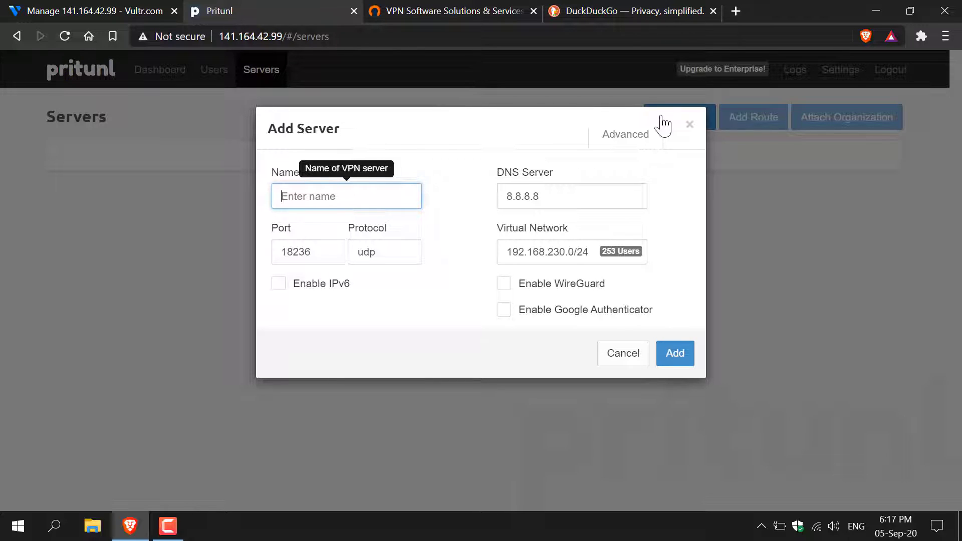
pyautogui.write('Korea')
# - Create the Korea server and attach the websplaining organization to it
pyautogui.click(687, 362)
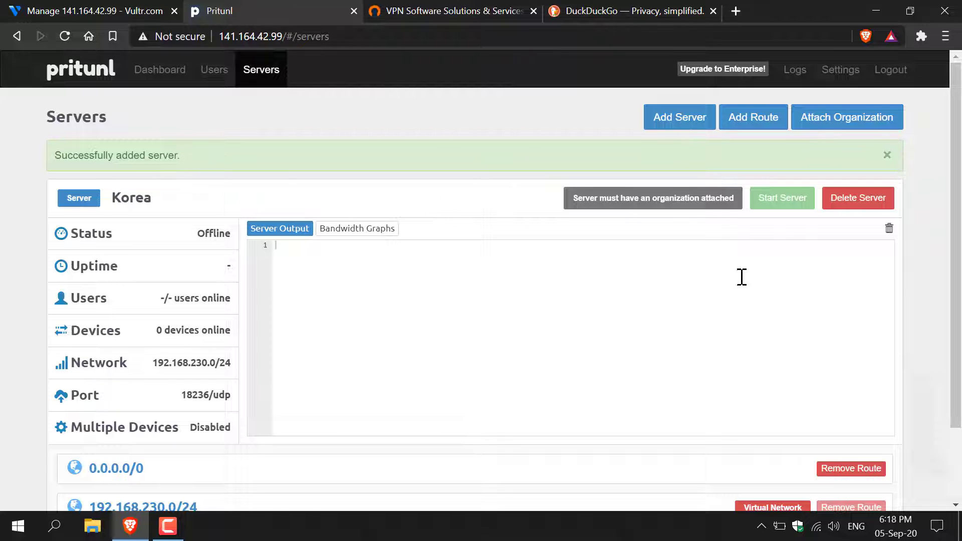
pyautogui.click(844, 131)
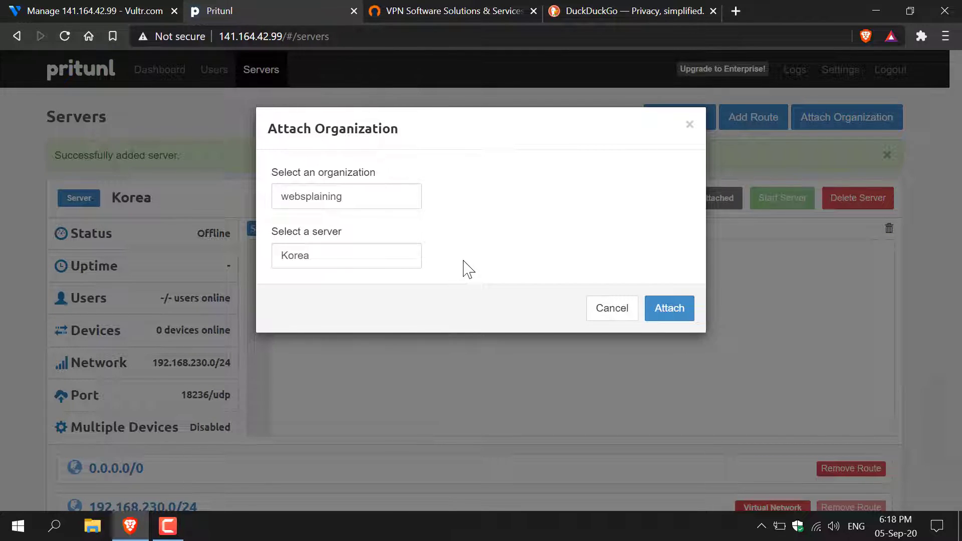
pyautogui.click(665, 313)
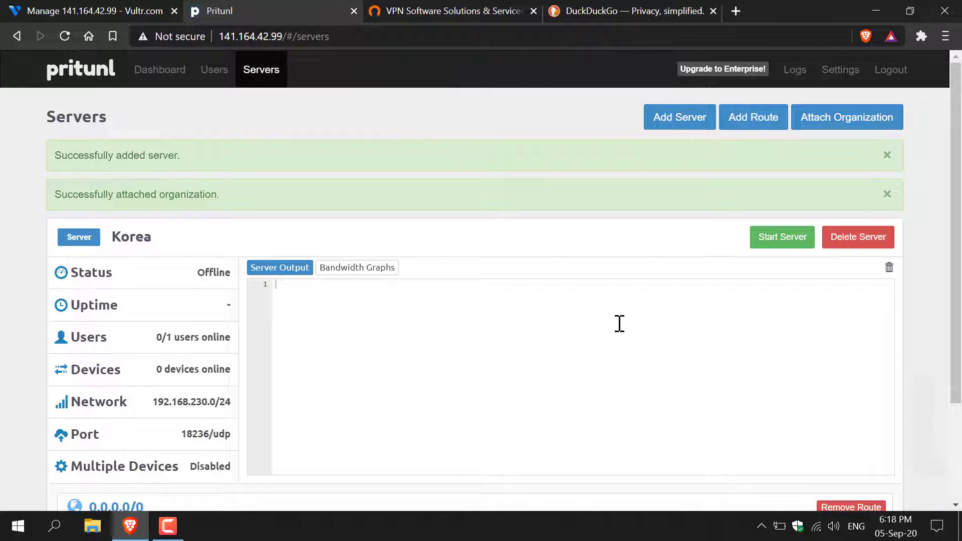
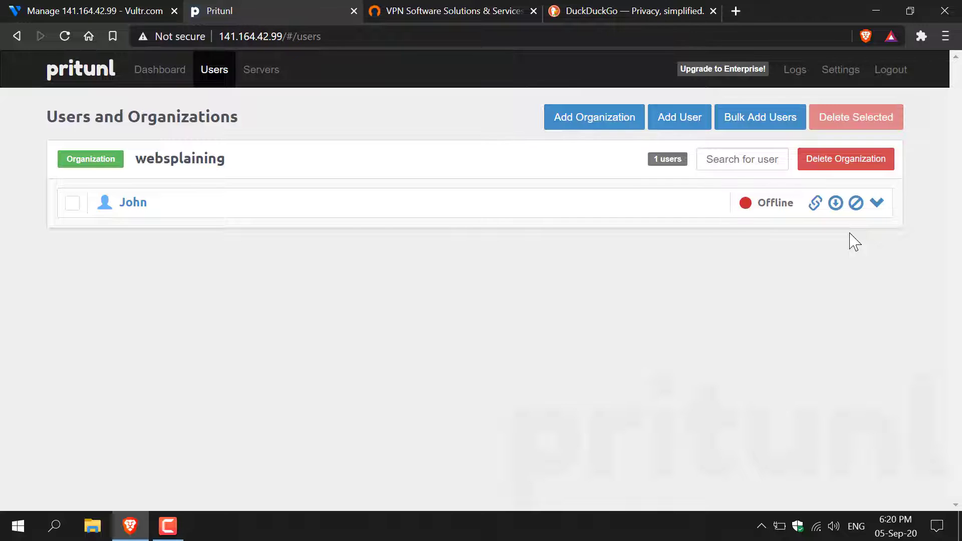
# - Switch to the openvpn.net tab and check the site's full address
pyautogui.click(432, 9)
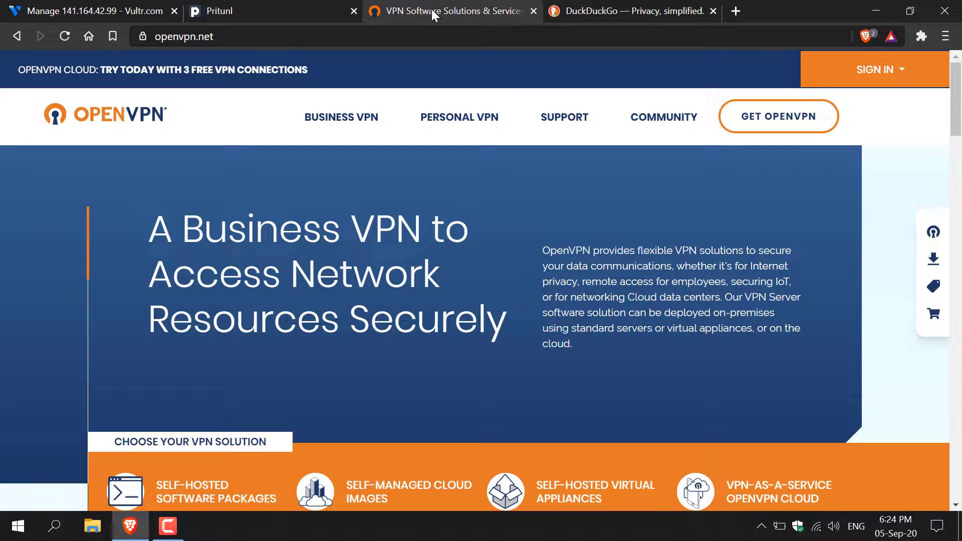
pyautogui.click(400, 35)
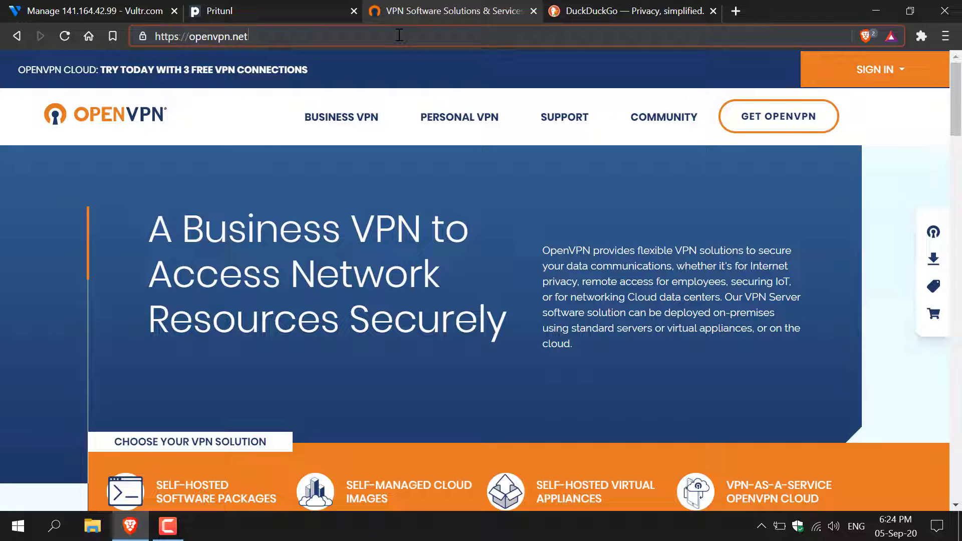
pyautogui.click(14, 229)
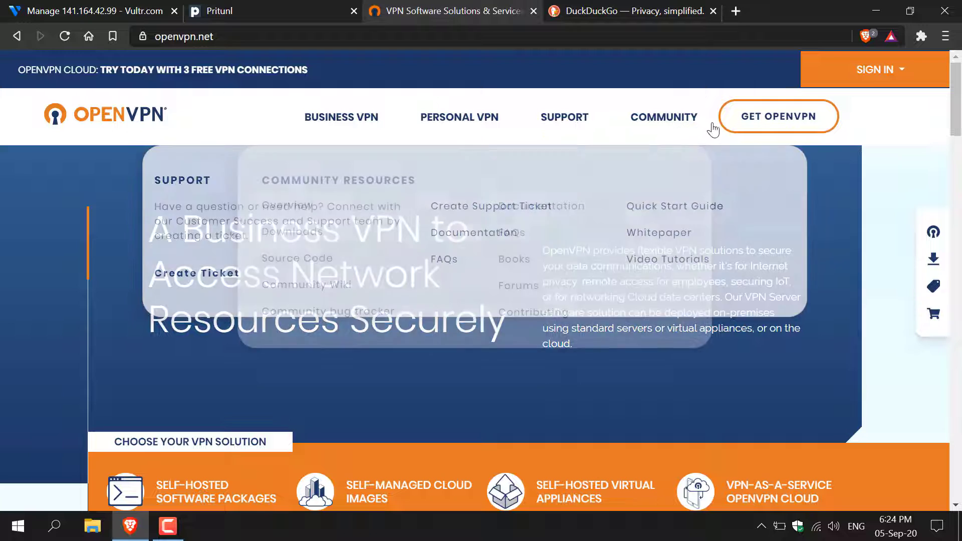
# - Open GET OPENVPN, scroll to the OpenVPN Connect downloads, then minimize the browser
pyautogui.click(746, 131)
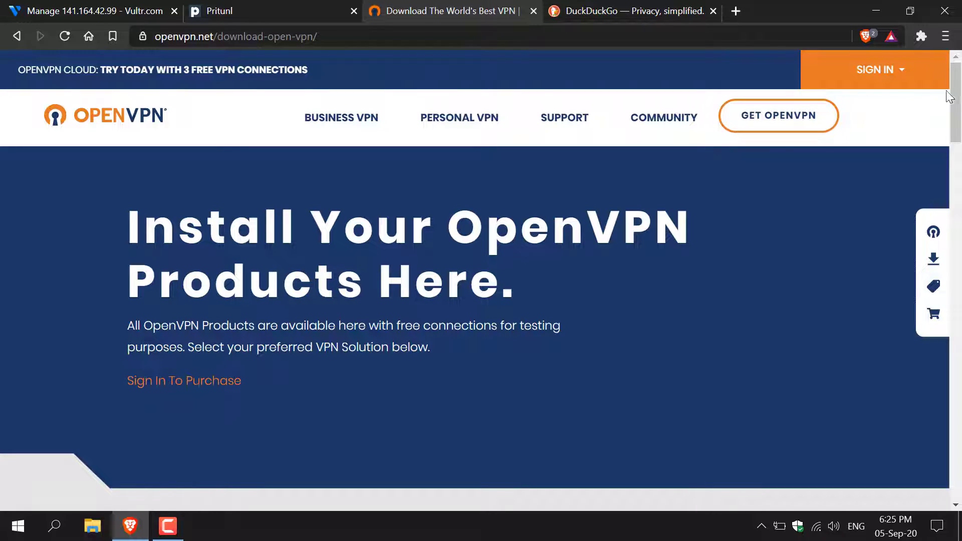
pyautogui.scroll(-4, 960, 131)
pyautogui.moveTo(959, 131); pyautogui.dragTo(960, 168)
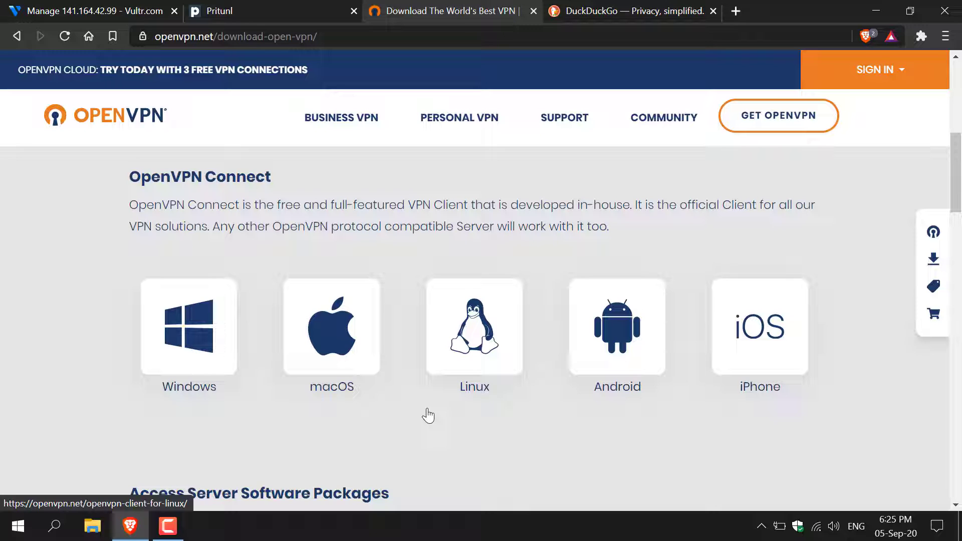
pyautogui.click(876, 10)
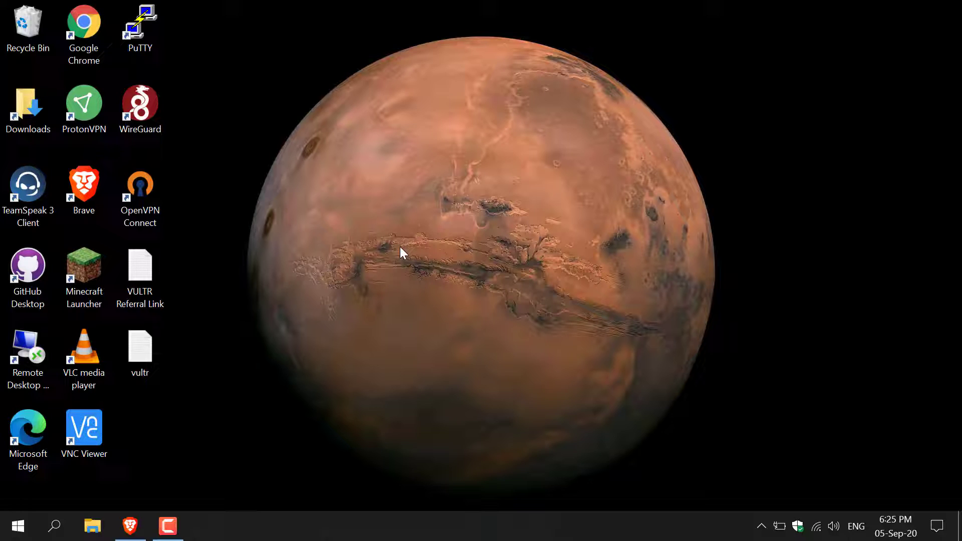
# - Move the OpenVPN Connect shortcut to the desktop centre, launch it, then return to Brave
pyautogui.moveTo(146, 199); pyautogui.dragTo(385, 202)
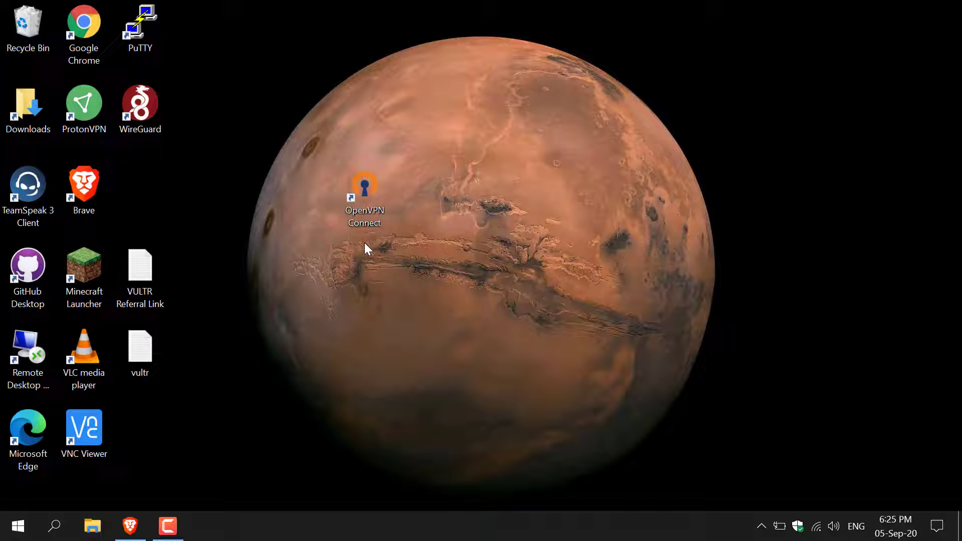
pyautogui.click(375, 215)
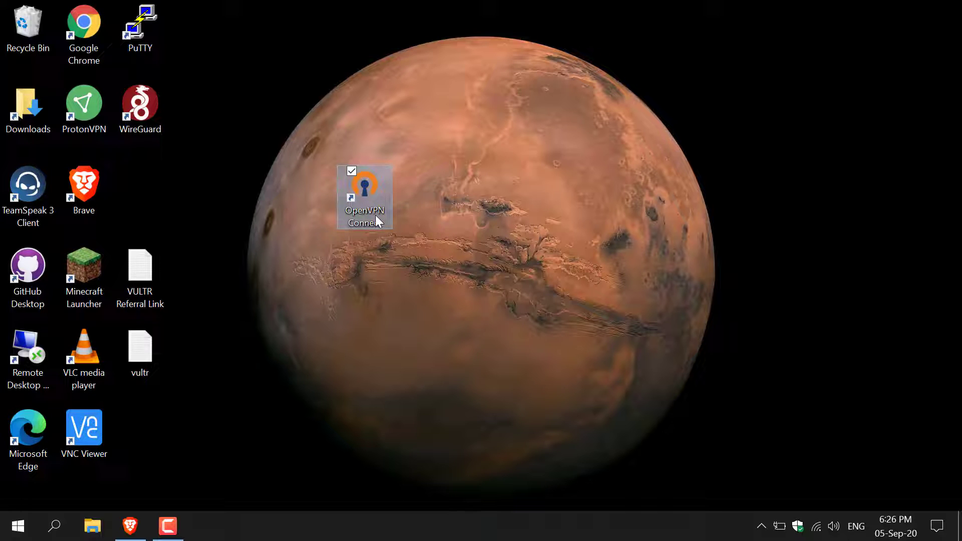
pyautogui.doubleClick(375, 215)
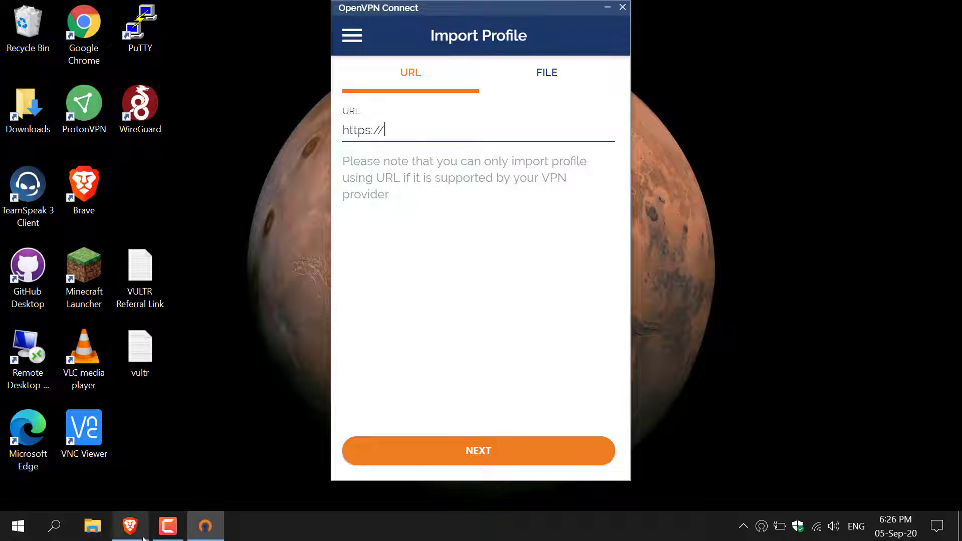
pyautogui.click(130, 526)
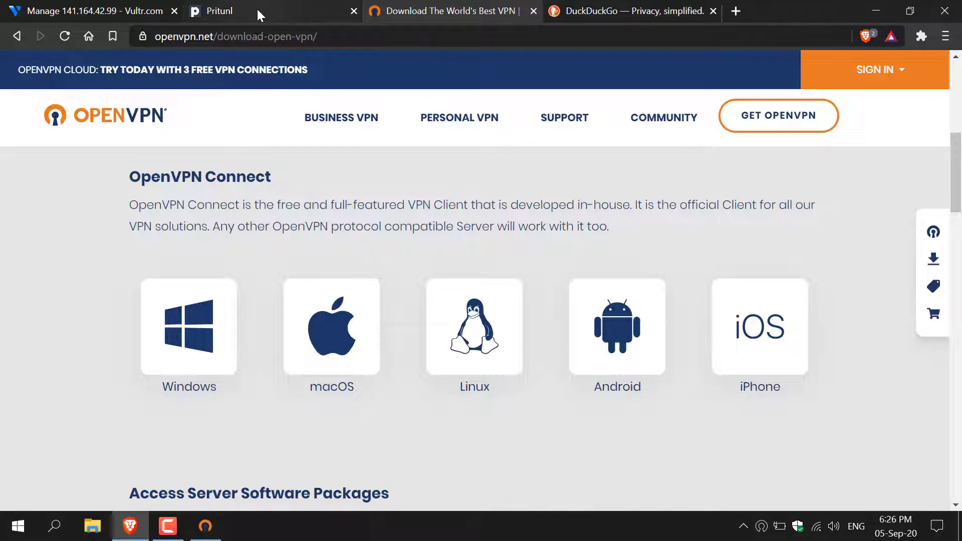
# - On the Pritunl users page, download the user's profile archive and show it in its folder
pyautogui.click(258, 11)
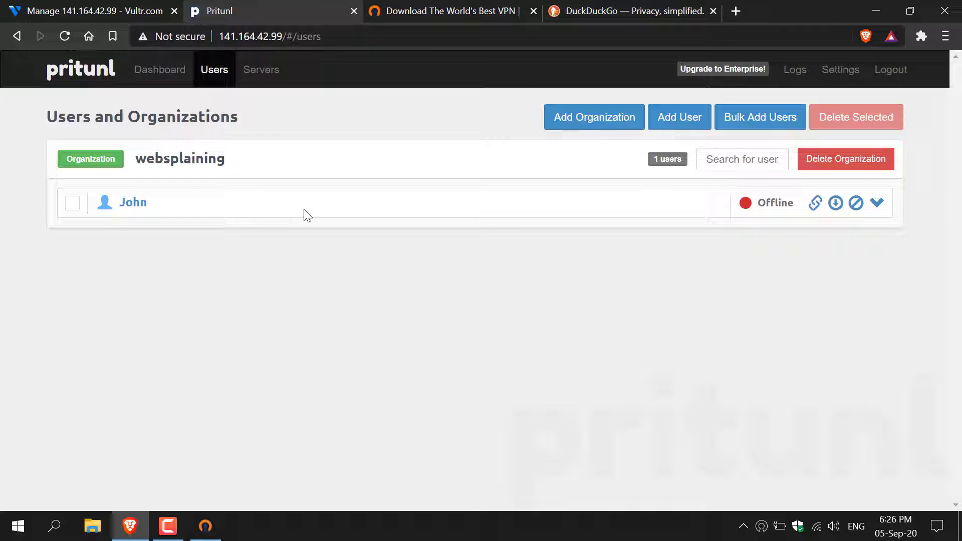
pyautogui.click(836, 203)
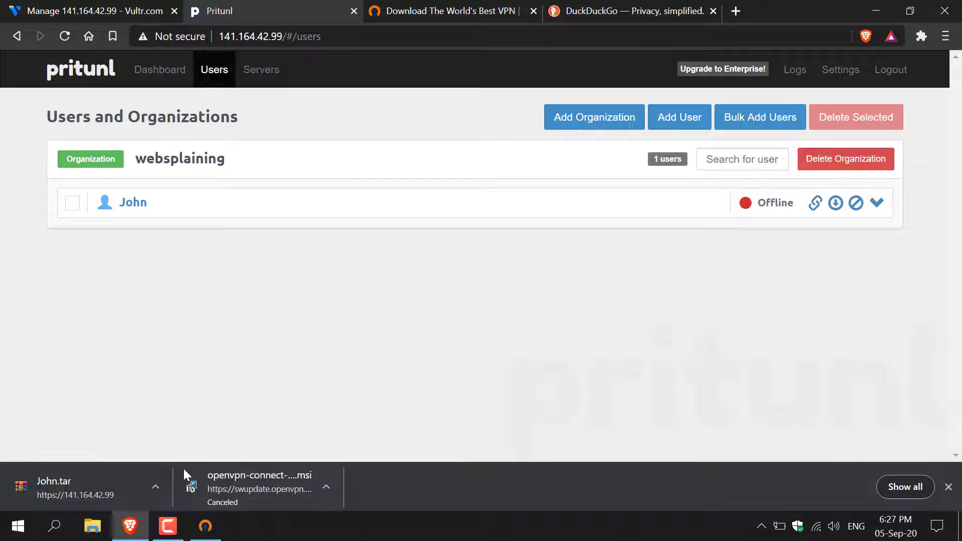
pyautogui.click(153, 487)
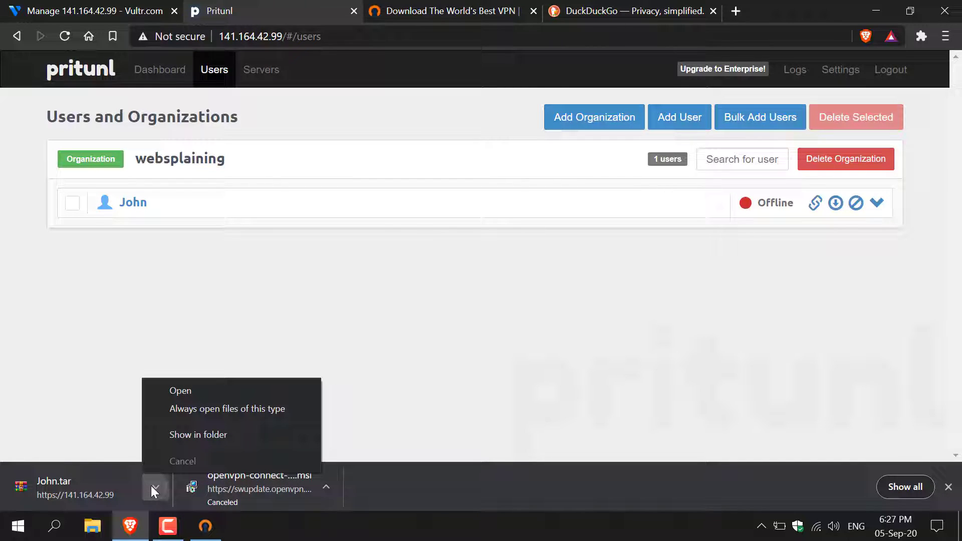
pyautogui.click(197, 434)
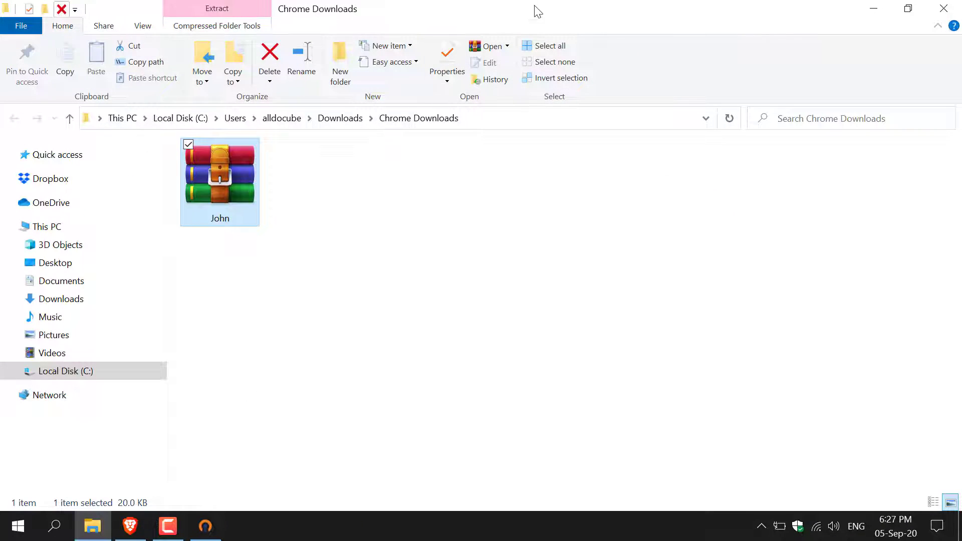
# - Drag the profile .tar archive from Chrome Downloads to the desktop, close Explorer, shift OpenVPN right
pyautogui.moveTo(537, 11); pyautogui.dragTo(616, 102)
pyautogui.click(874, 14)
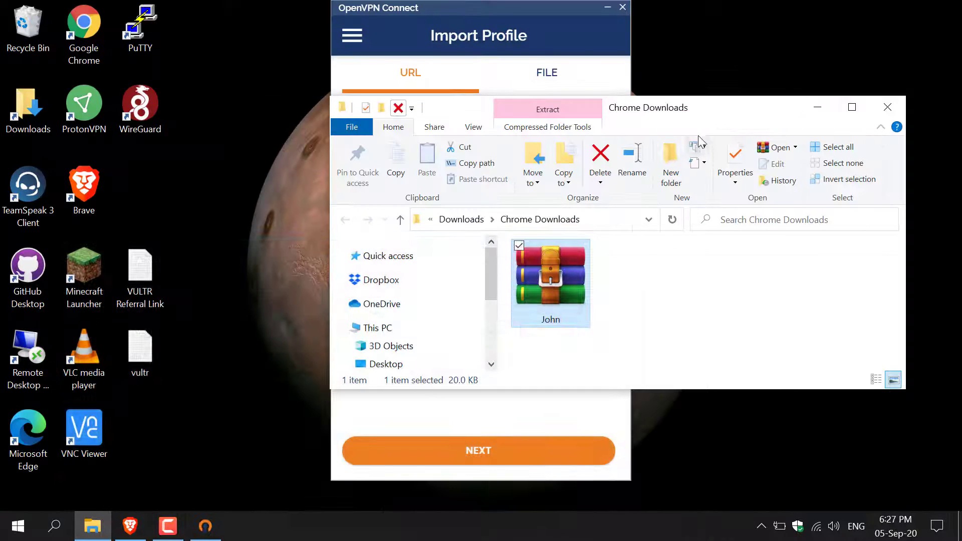
pyautogui.moveTo(716, 113); pyautogui.dragTo(777, 90)
pyautogui.moveTo(585, 272); pyautogui.dragTo(238, 244)
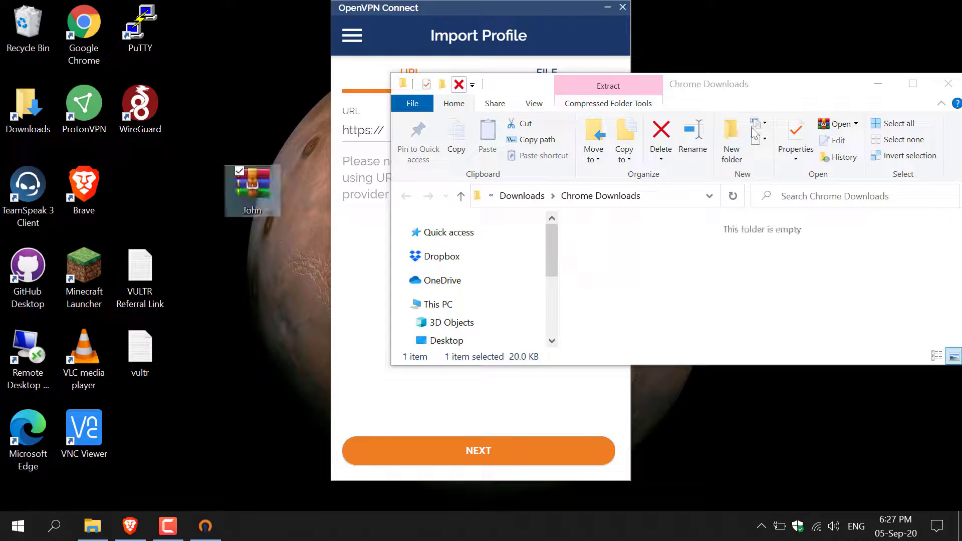
pyautogui.click(954, 89)
pyautogui.moveTo(524, 7); pyautogui.dragTo(647, 7)
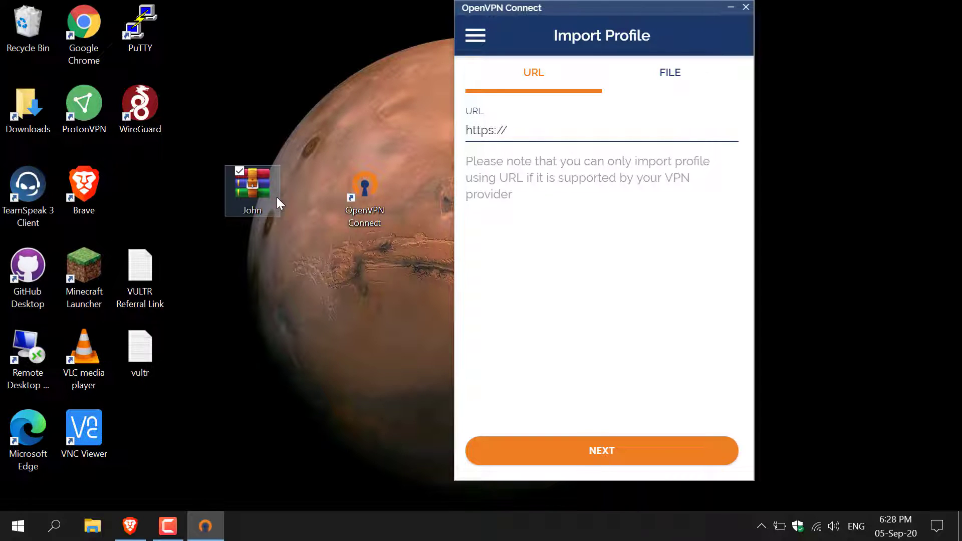
# - Extract the archive with WinRAR Extract Here and drag the .ovpn file to the desktop centre
pyautogui.rightClick(248, 193)
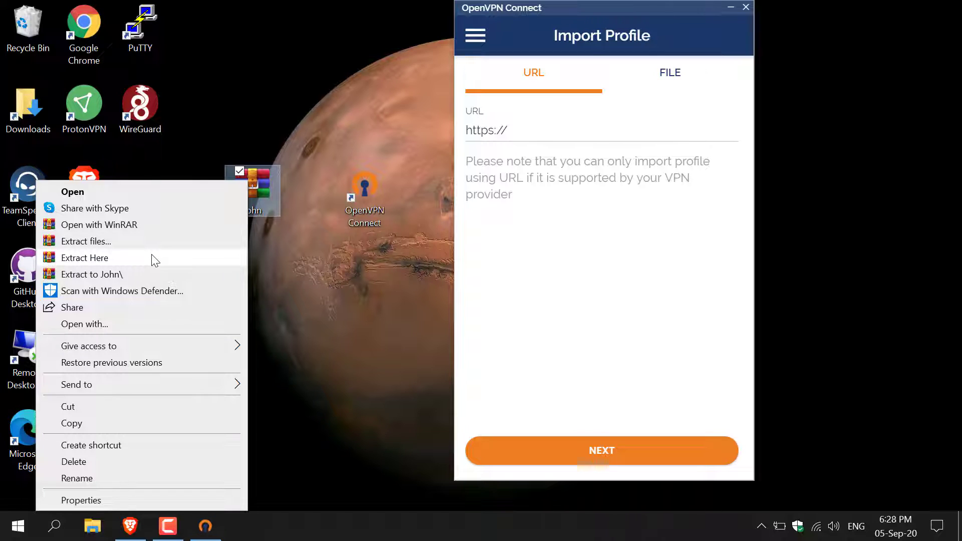
pyautogui.click(152, 256)
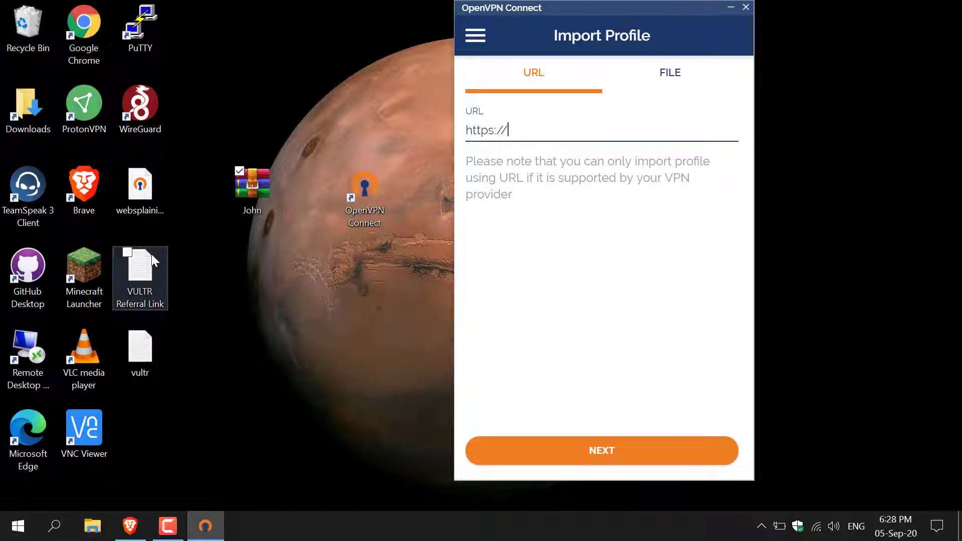
pyautogui.click(149, 192)
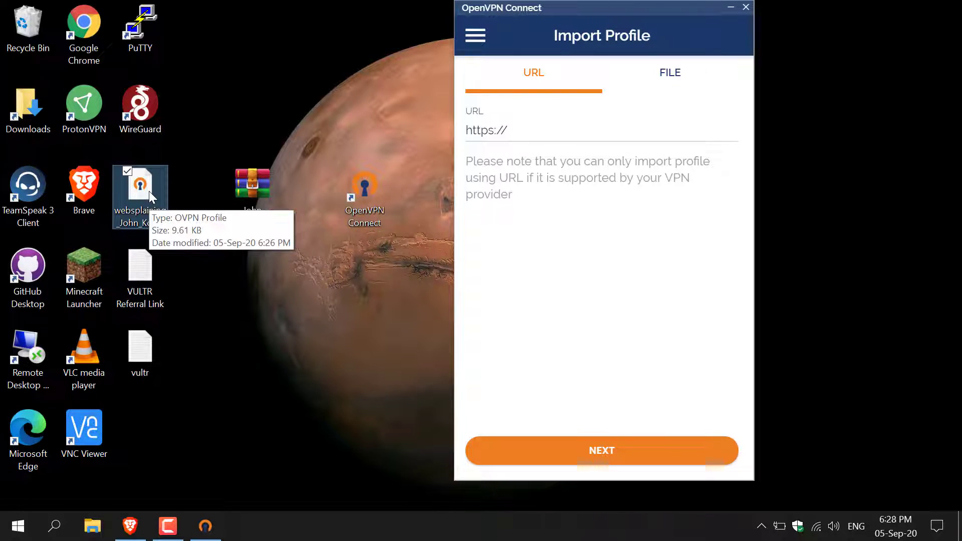
pyautogui.moveTo(149, 191); pyautogui.dragTo(321, 274)
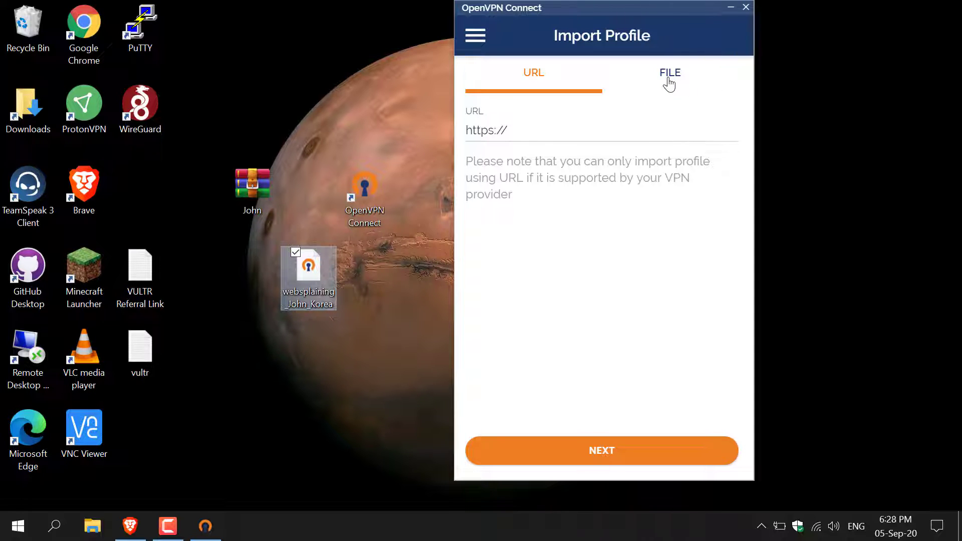
# - Import the .ovpn file through the FILE tab, enter the user's username, and add the profile
pyautogui.click(669, 84)
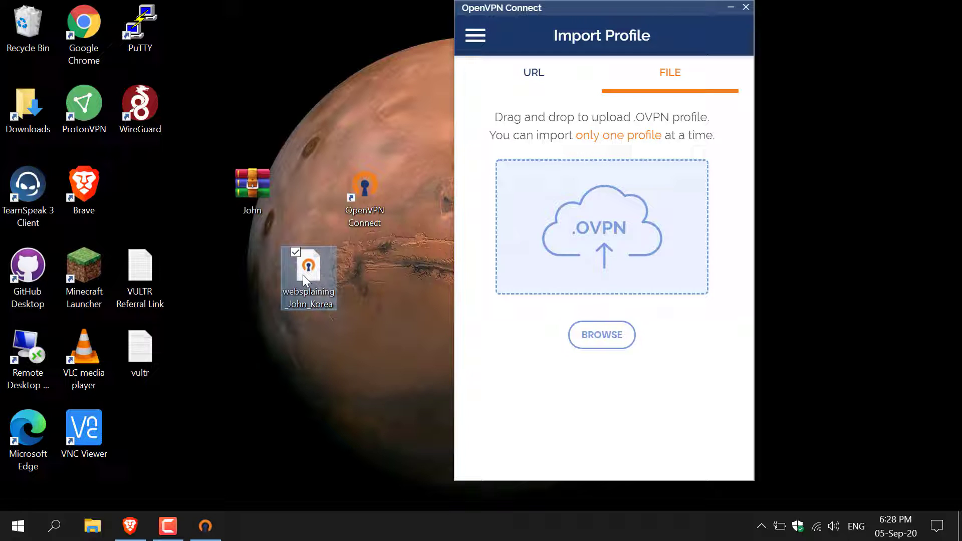
pyautogui.moveTo(303, 275); pyautogui.dragTo(631, 217)
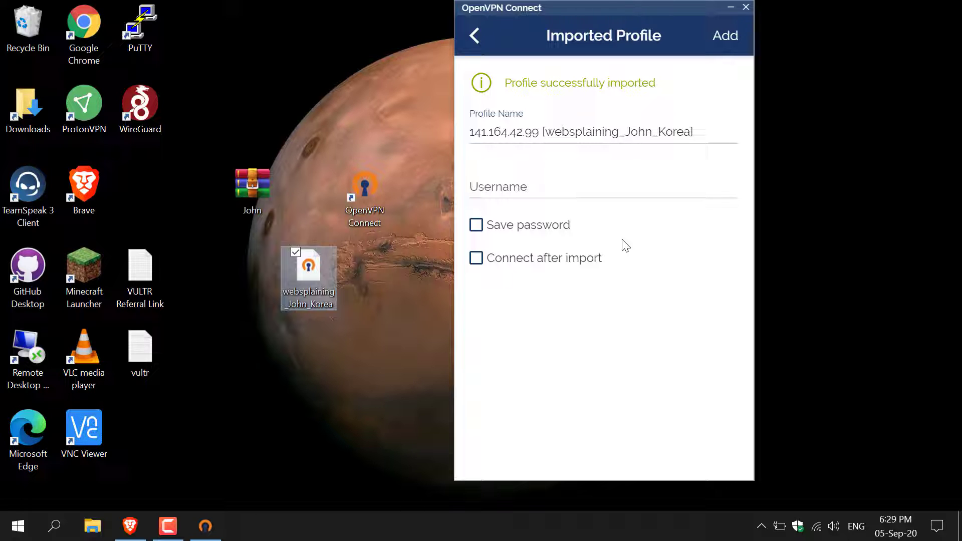
pyautogui.click(612, 190)
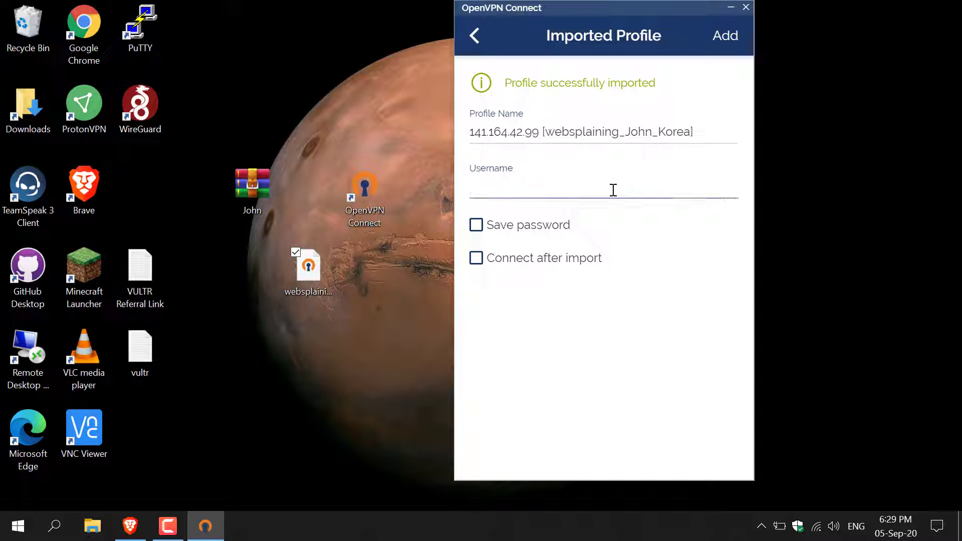
pyautogui.write('John')
pyautogui.click(732, 48)
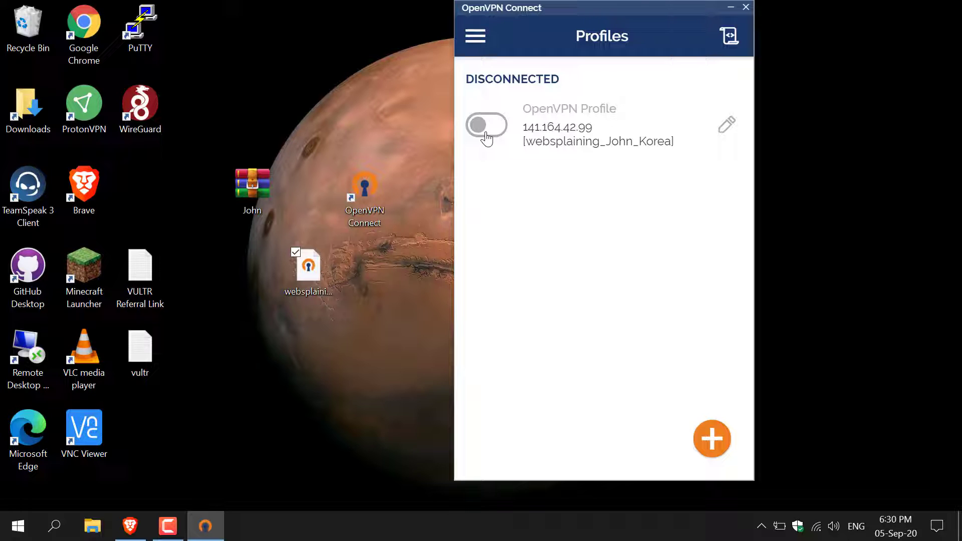
# - Connect the profile to 141.164.42.99 by entering the account password, then return to Brave
pyautogui.click(485, 126)
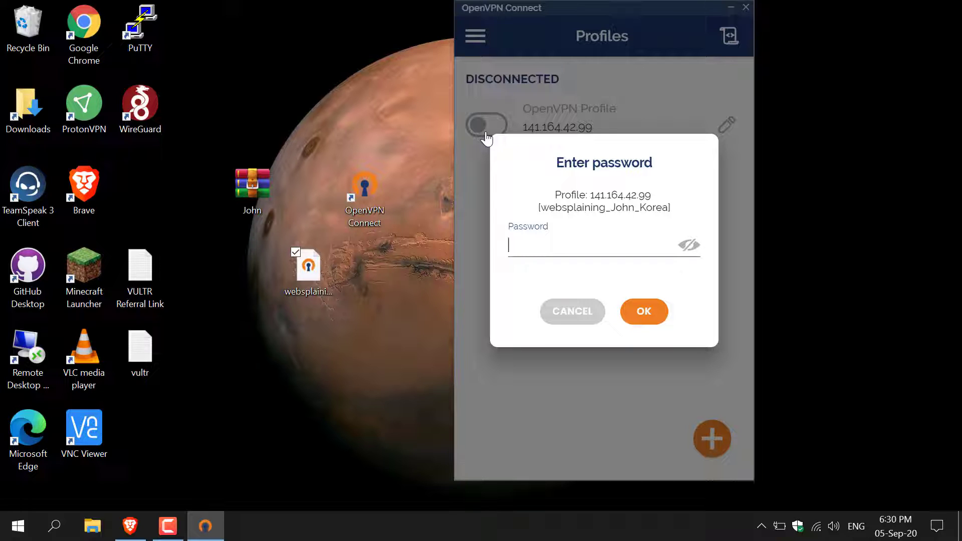
pyautogui.click(597, 247)
pyautogui.write('******')
pyautogui.click(657, 313)
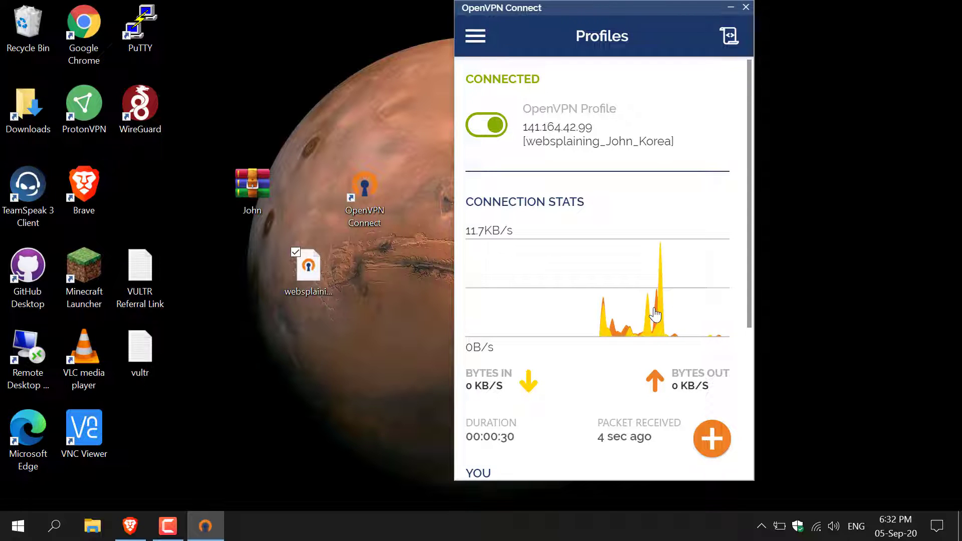
pyautogui.click(129, 525)
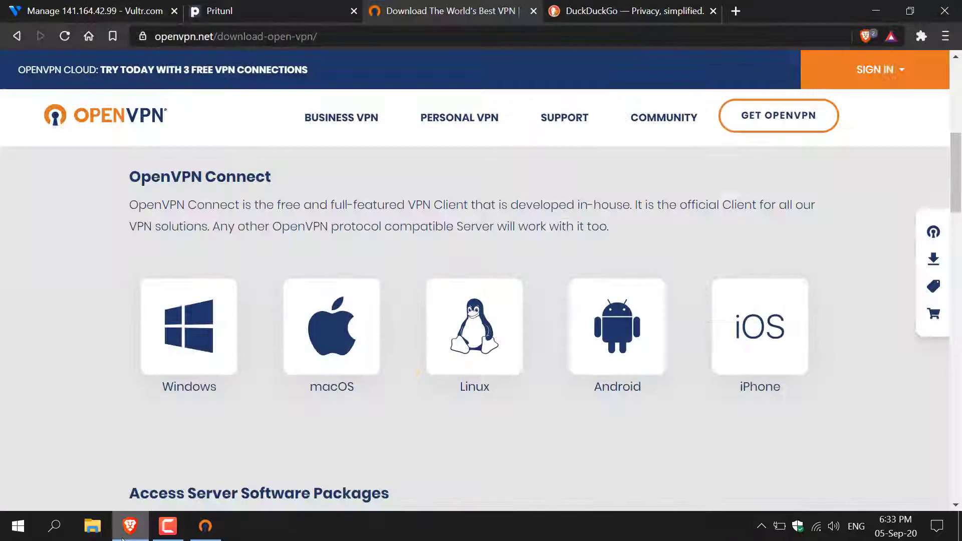
# - Search DuckDuckGo for 'what is my ip address'
pyautogui.click(627, 10)
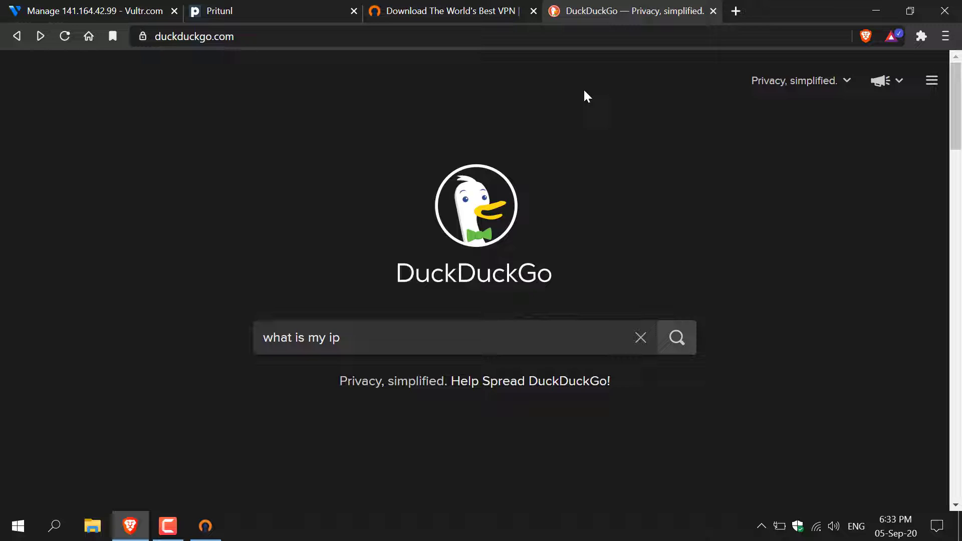
pyautogui.click(389, 346)
pyautogui.write('address')
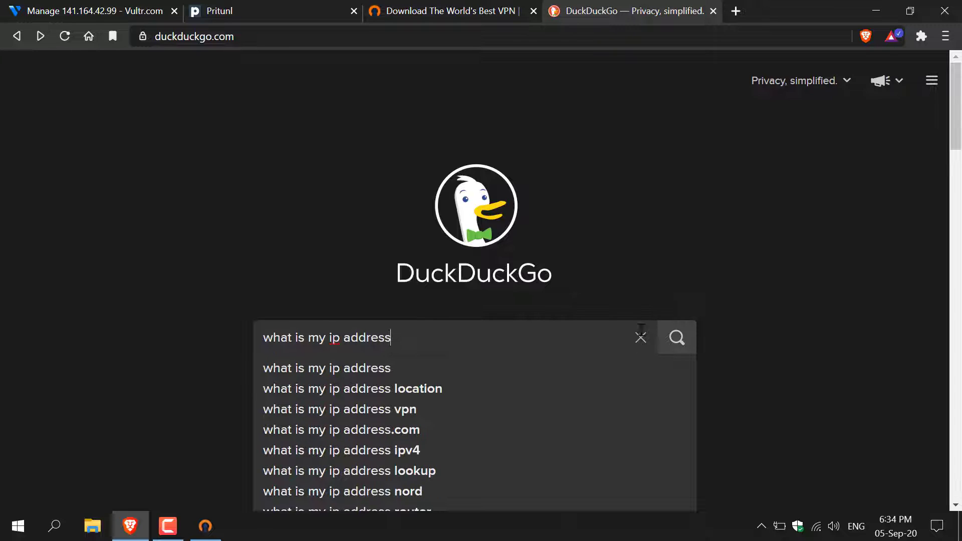
pyautogui.click(677, 338)
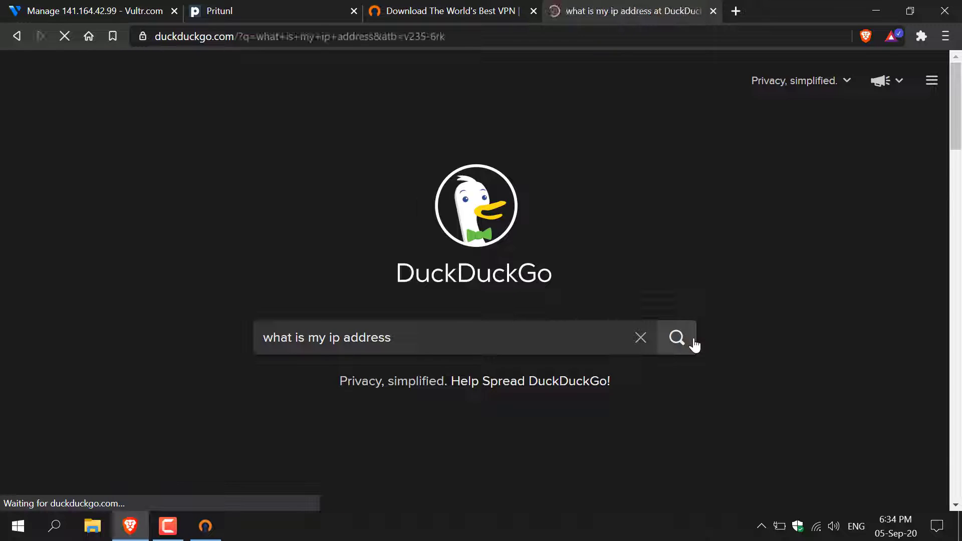